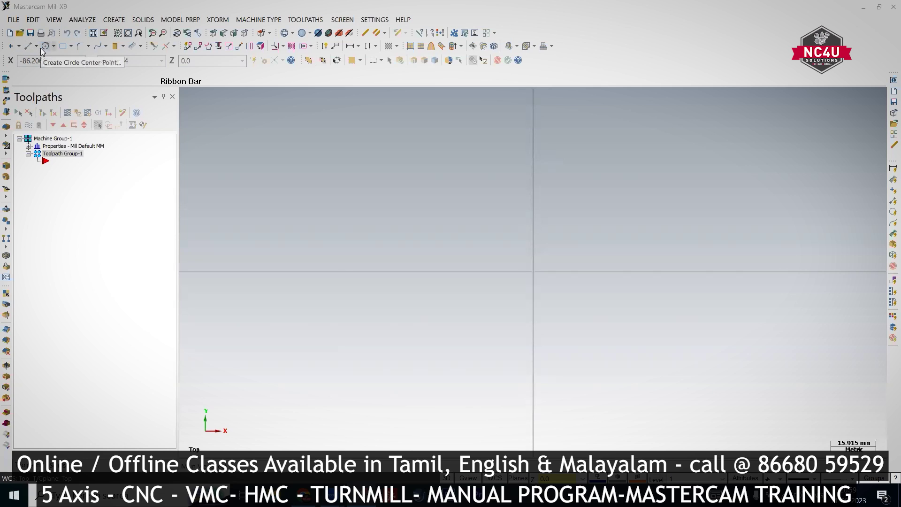
Step: In isometric view, create a solid block about 62 × 64 × 34 mm with its base at the origin
click(244, 32)
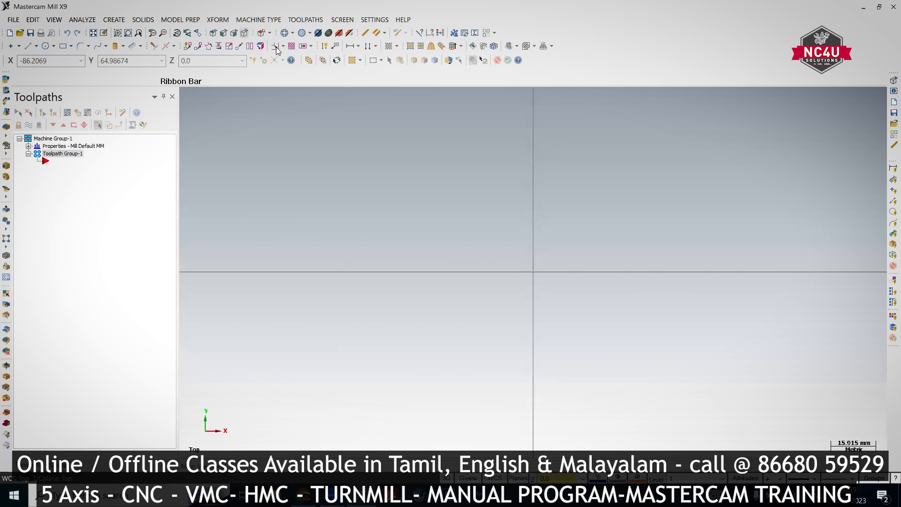
click(123, 47)
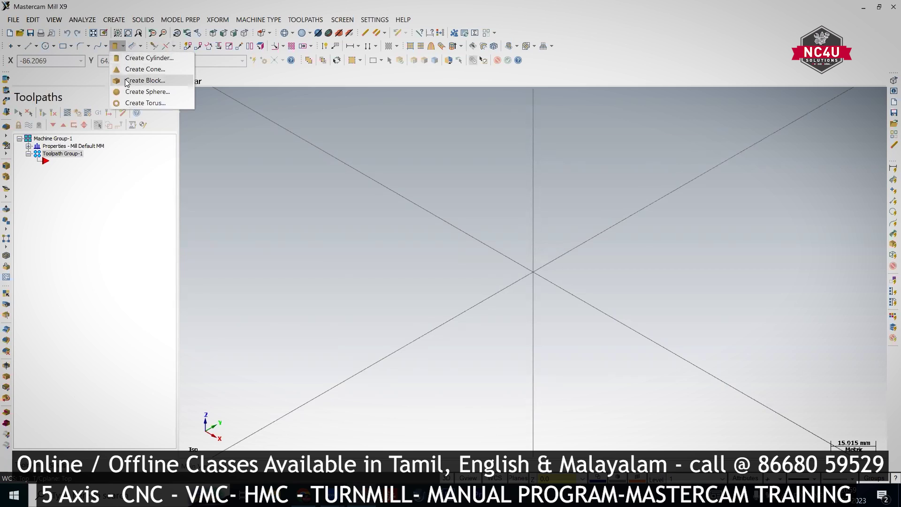
click(127, 80)
click(534, 273)
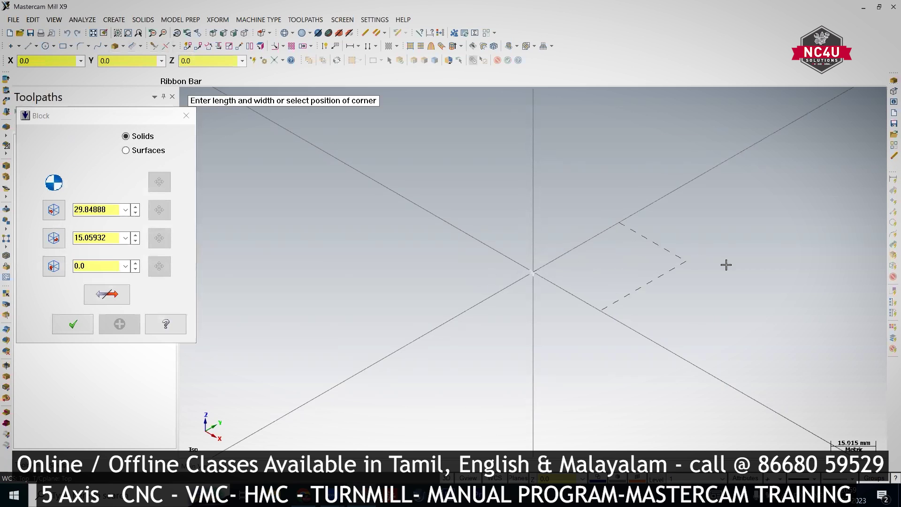
click(784, 270)
click(786, 390)
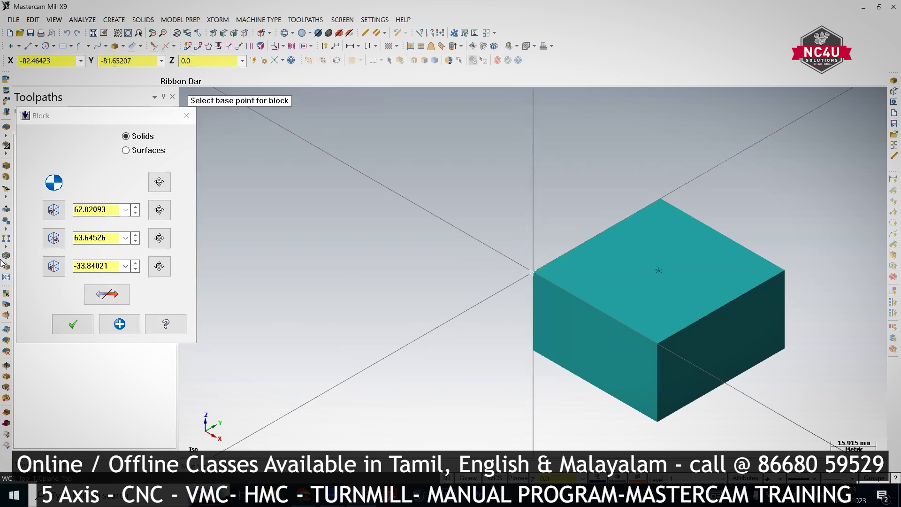
click(72, 324)
scroll(455, 220, down, 1)
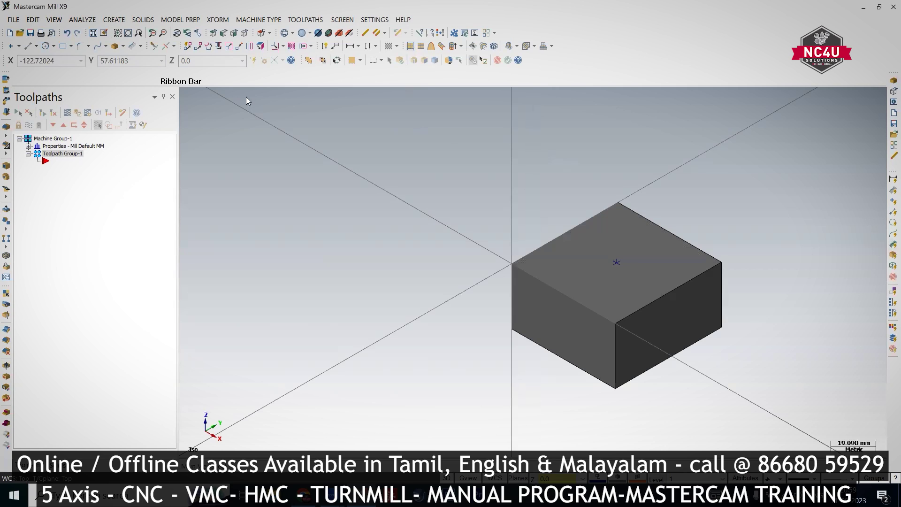
Step: Move the block's top centre to the origin and give its top edges a 3 mm one-distance chamfer
click(617, 263)
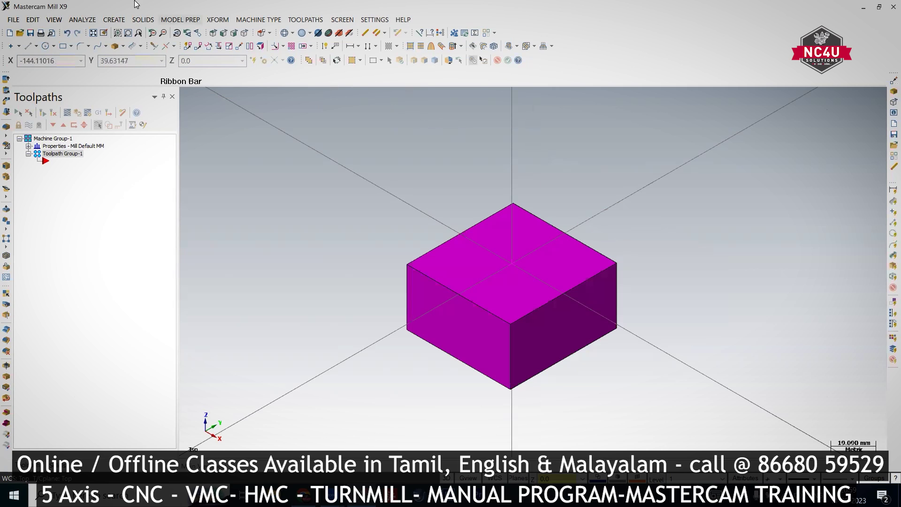
click(143, 20)
mouse_move(188, 92)
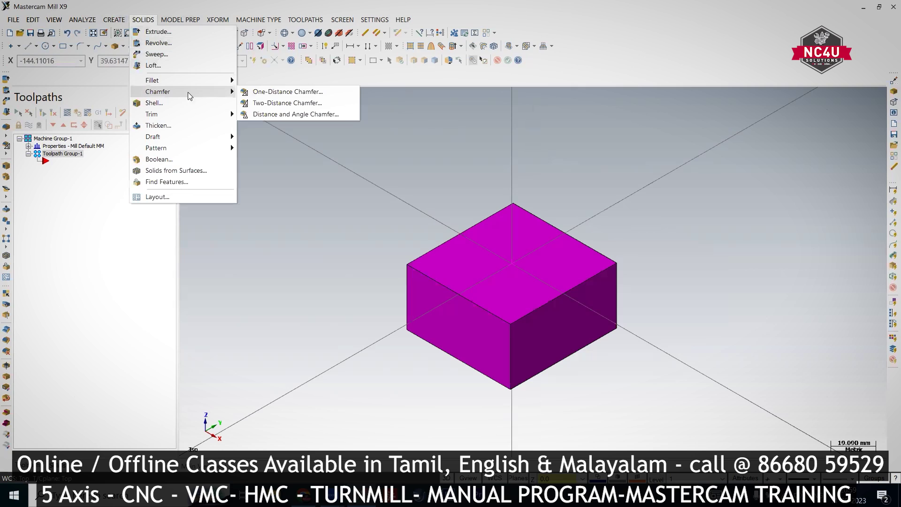
click(276, 92)
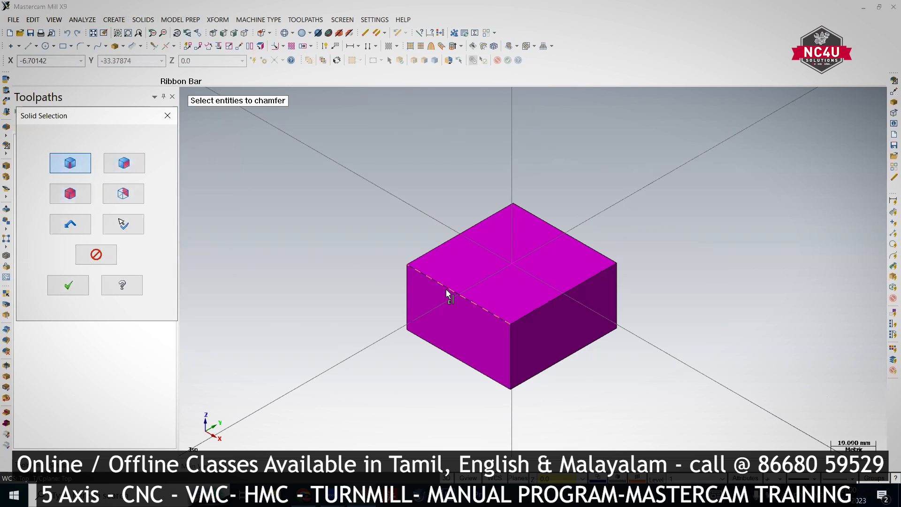
click(576, 241)
click(460, 234)
click(67, 294)
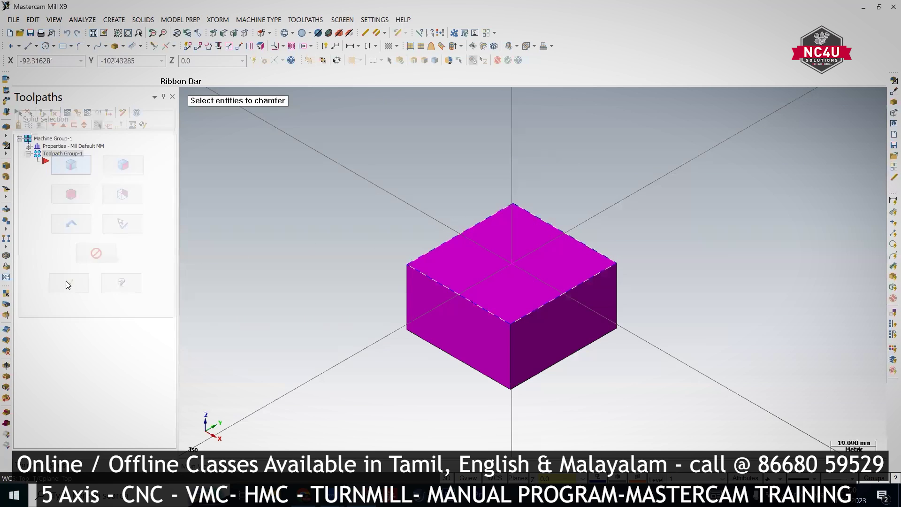
click(168, 307)
click(151, 119)
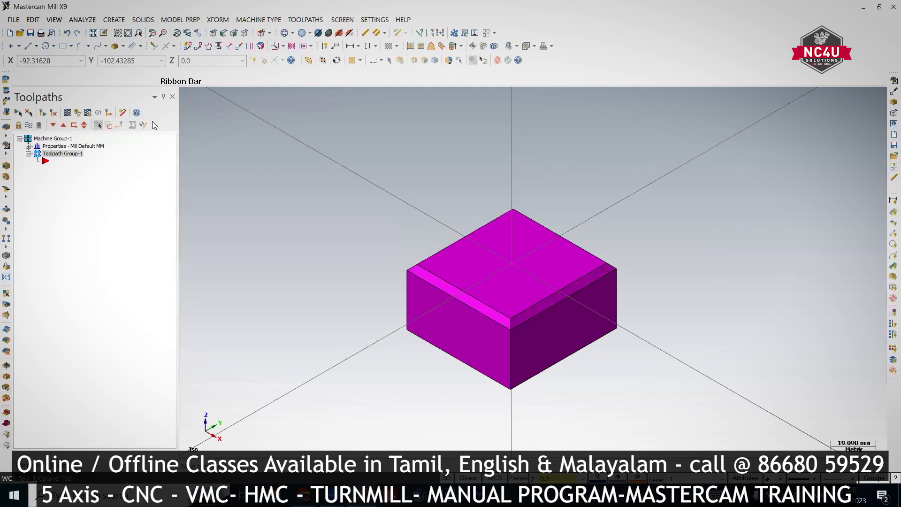
Step: Use Curve on All Edges on the chamfered solid to create its edge wireframe
click(107, 18)
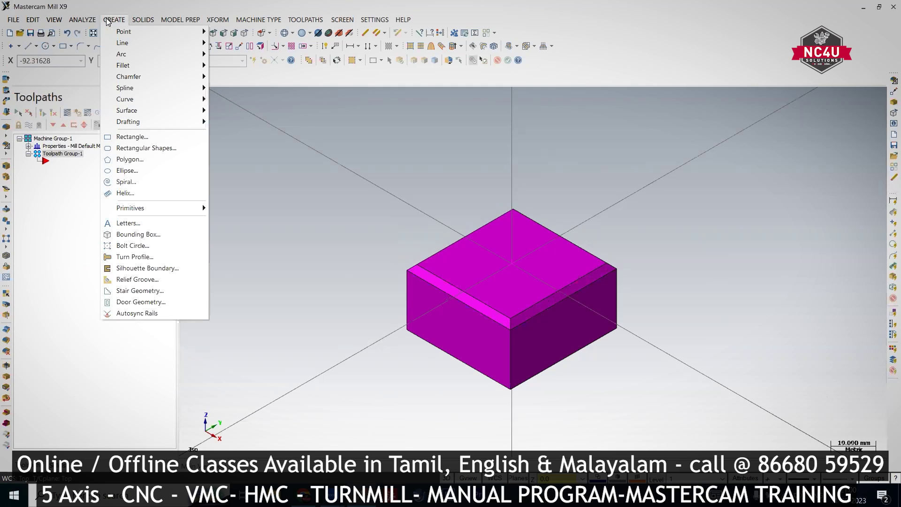
mouse_move(169, 100)
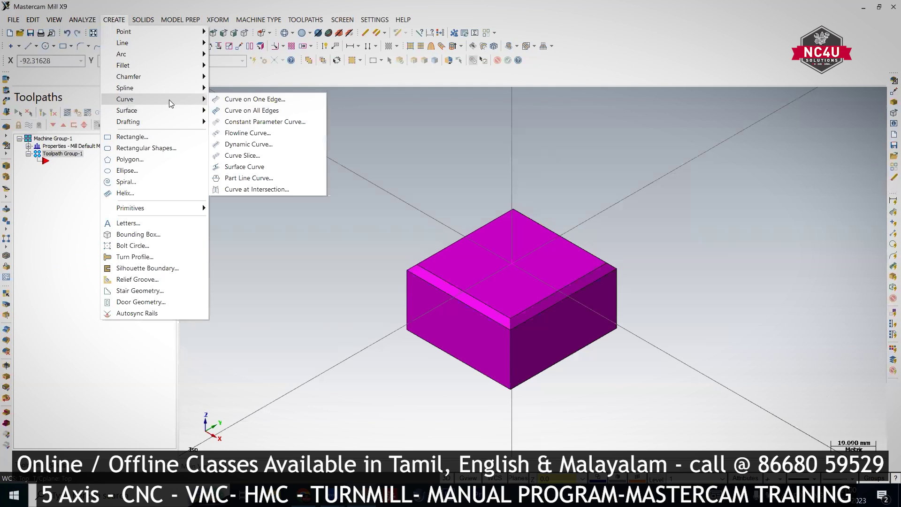
click(253, 111)
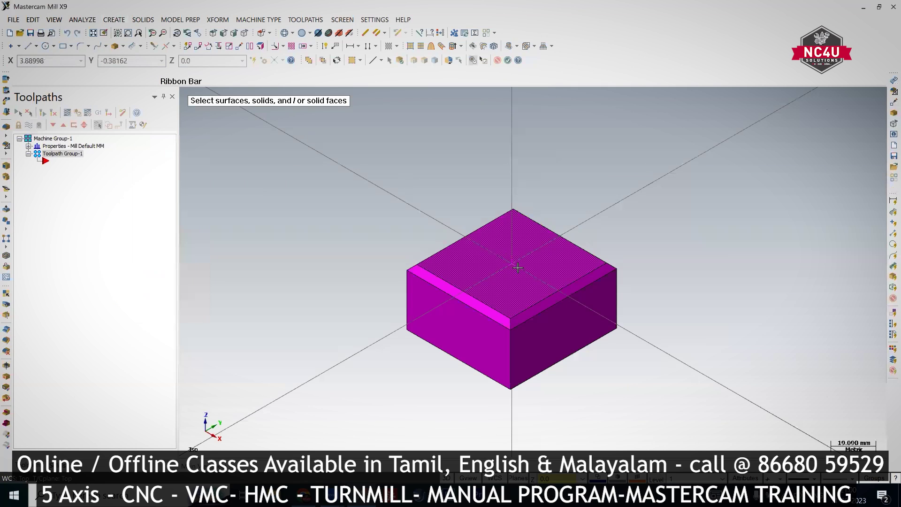
click(507, 60)
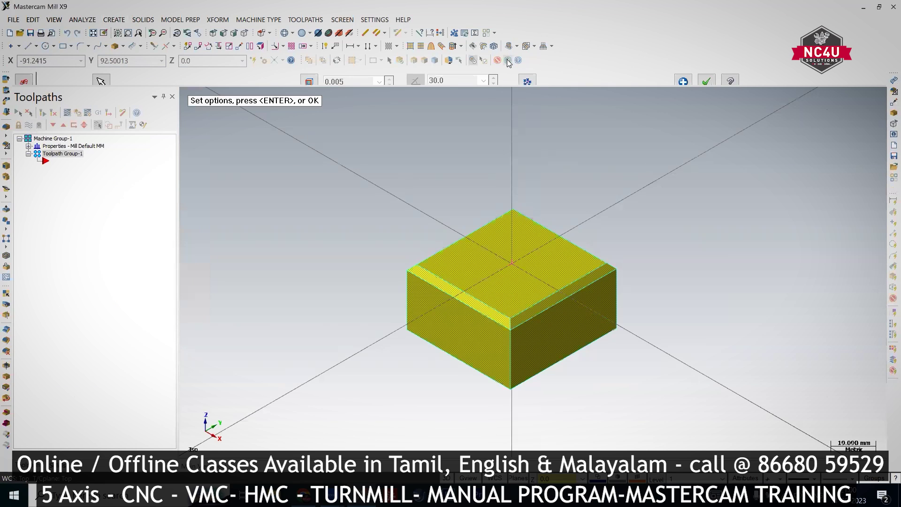
click(705, 81)
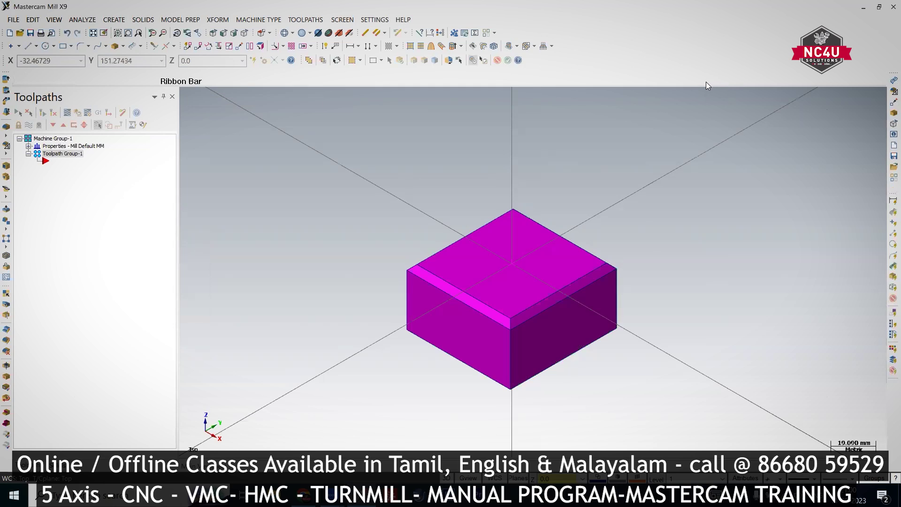
drag(661, 86, 661, 100)
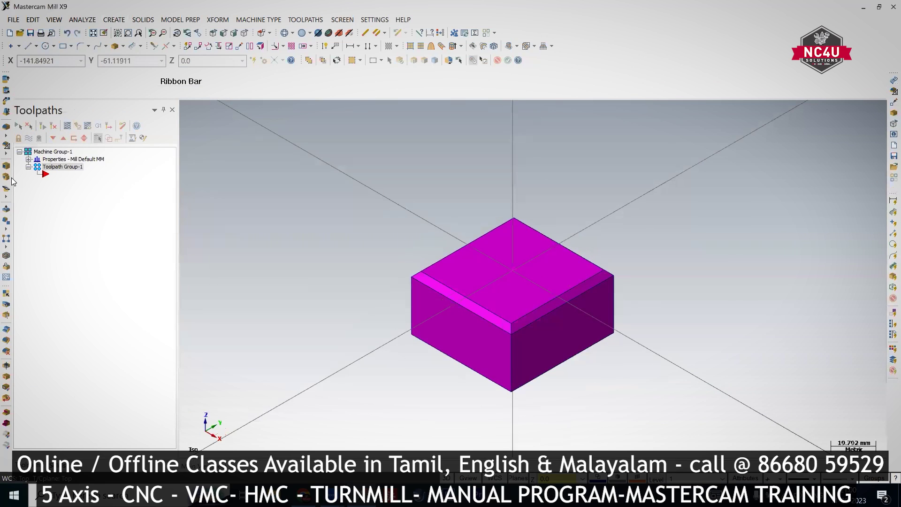
Step: Fit the rectangular stock to all solids, giving 62.02093 × 63.64526 × 33.84021 mm
click(28, 159)
click(65, 182)
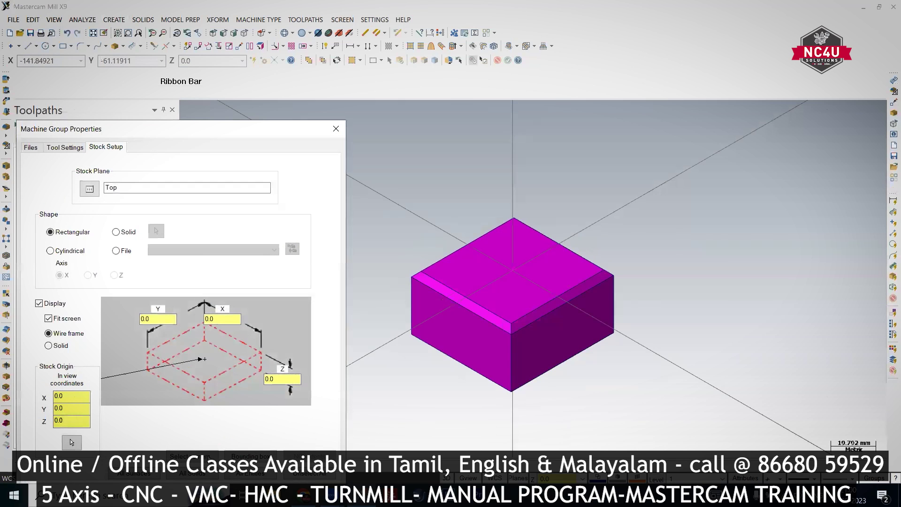
click(192, 473)
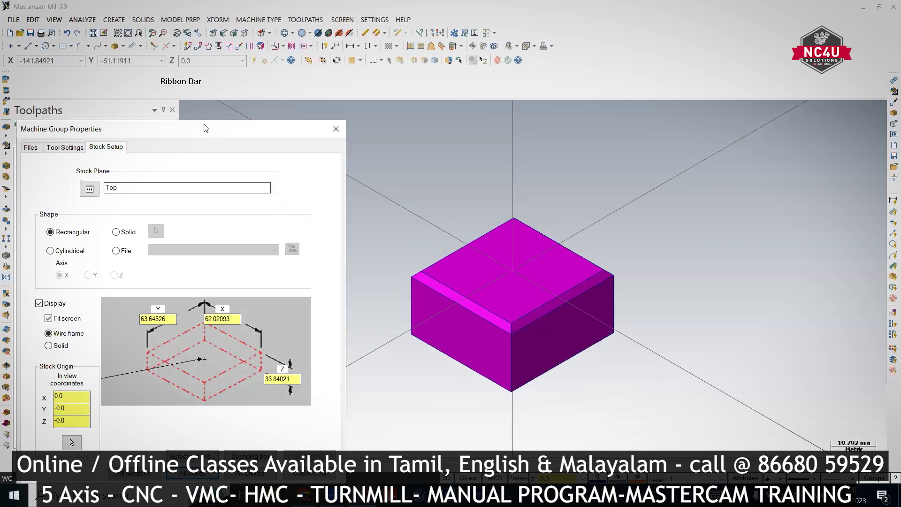
click(273, 413)
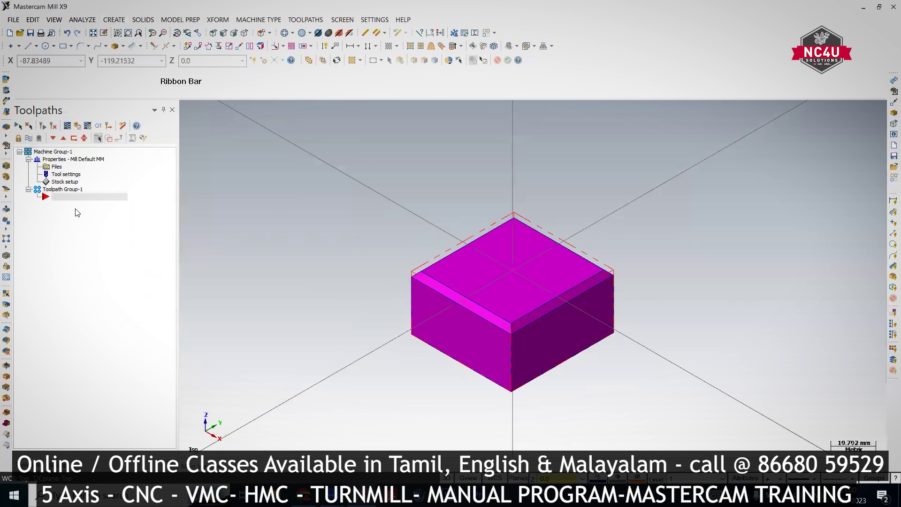
Step: Start a new 2D contour toolpath and accept the NC file name
right_click(69, 197)
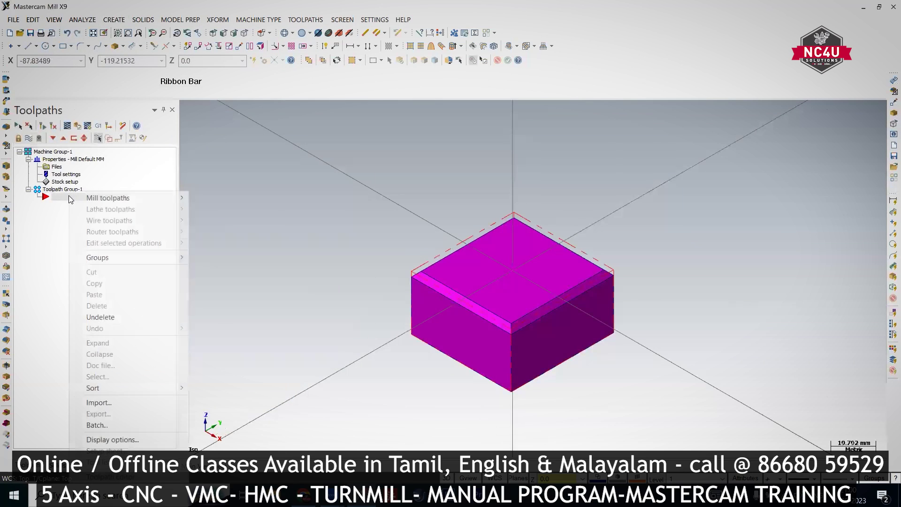
mouse_move(163, 195)
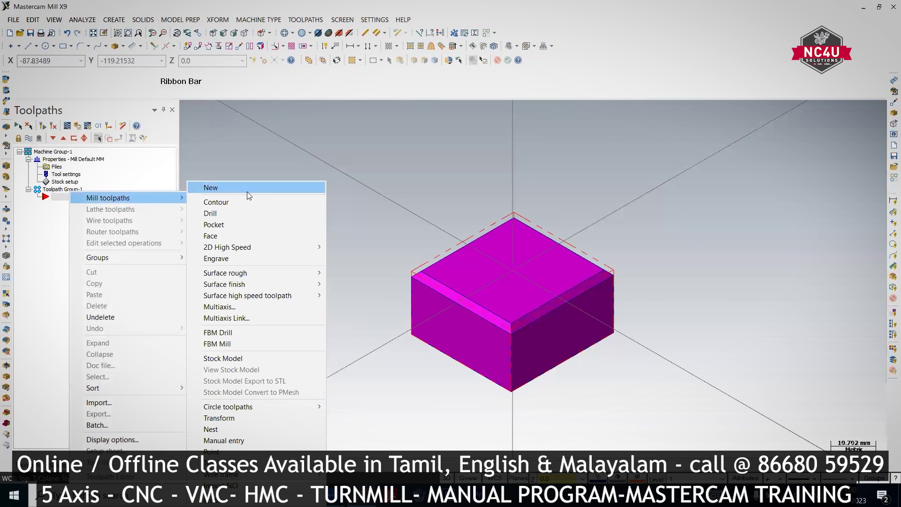
click(243, 203)
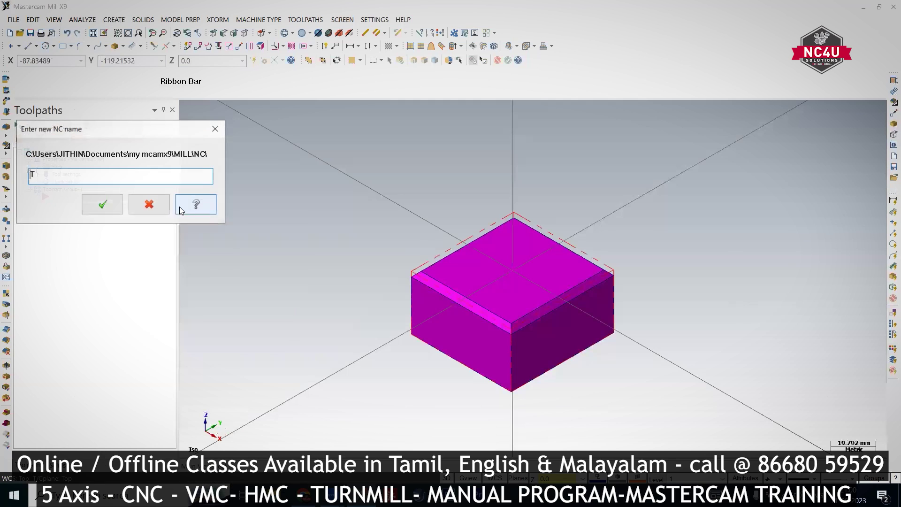
click(96, 201)
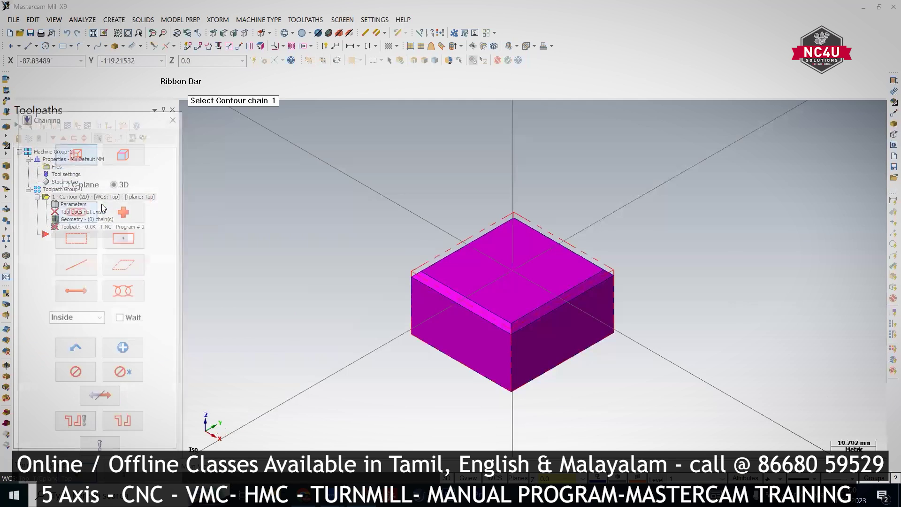
Step: Chain the block's chamfer edge branches in reversed direction and proceed to contour parameters
click(429, 287)
click(94, 397)
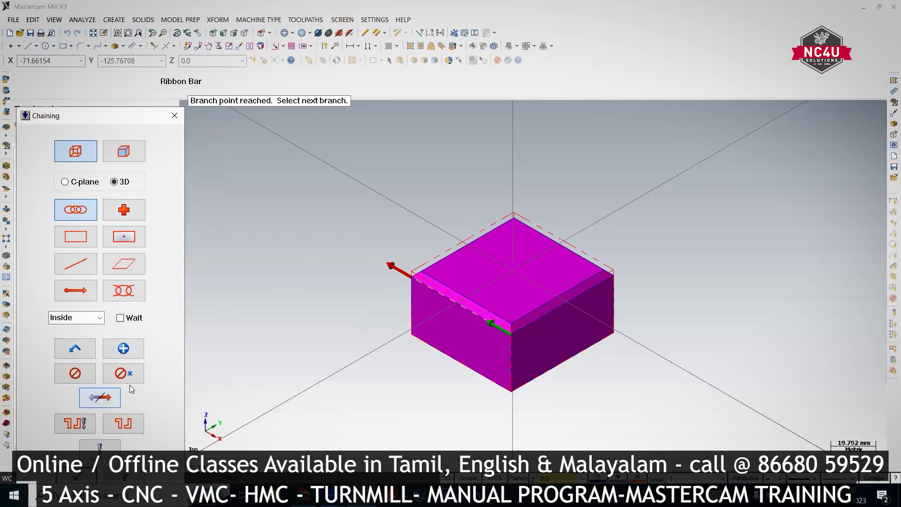
middle_drag(362, 308, 427, 277)
click(427, 277)
middle_drag(621, 231, 552, 233)
click(552, 233)
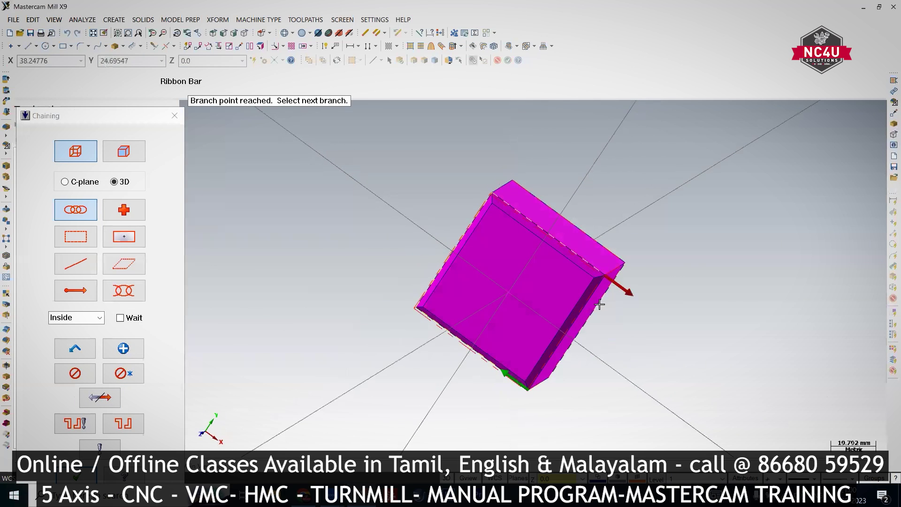
click(612, 281)
key(alt+7)
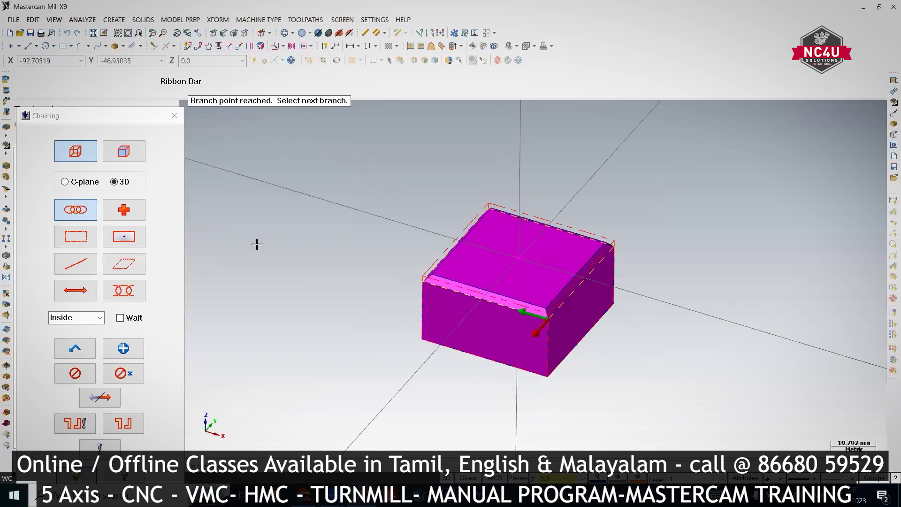
click(77, 475)
Step: From the Tool page, create a new tool of type Chamfer Mill
click(59, 91)
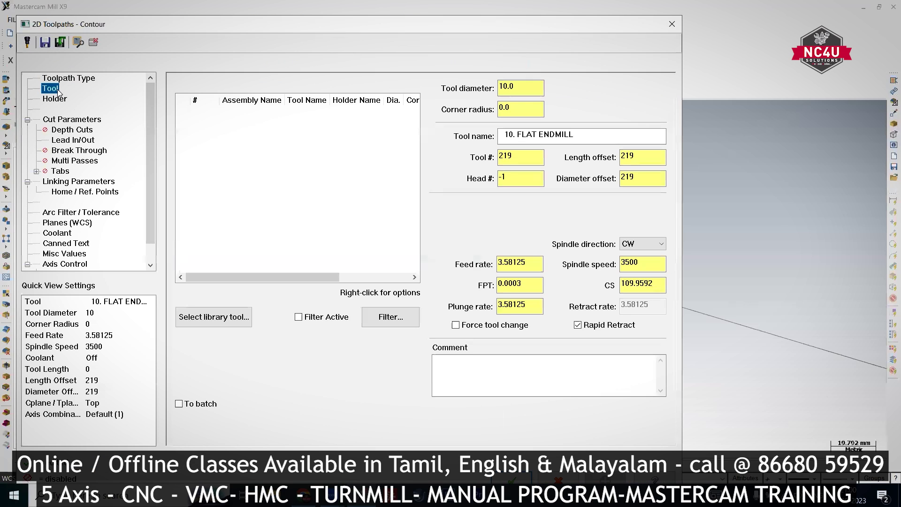
right_click(313, 123)
click(356, 145)
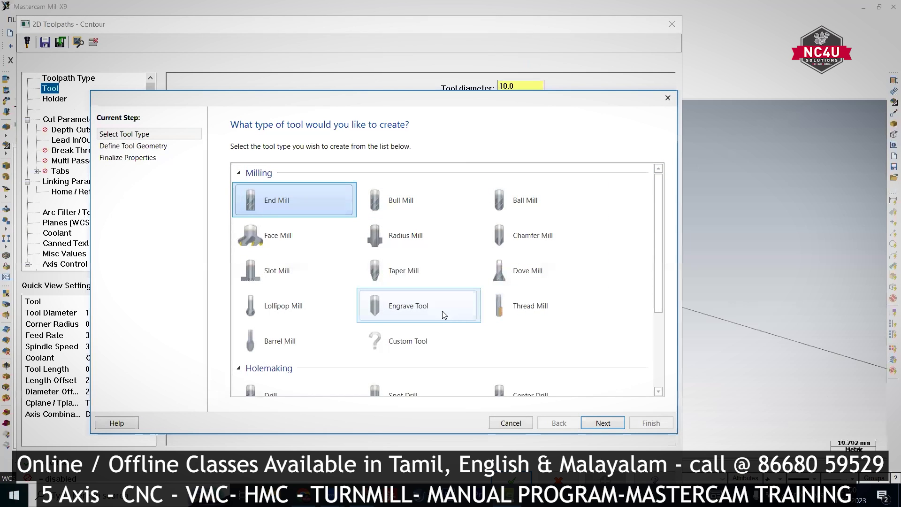
click(514, 241)
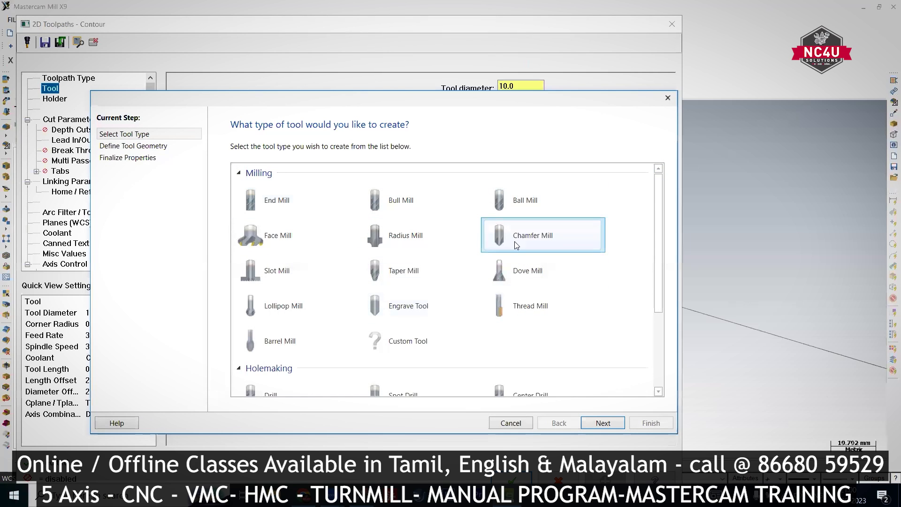
Step: Give the chamfer mill a 20 outer diameter and 0 tip diameter
click(588, 424)
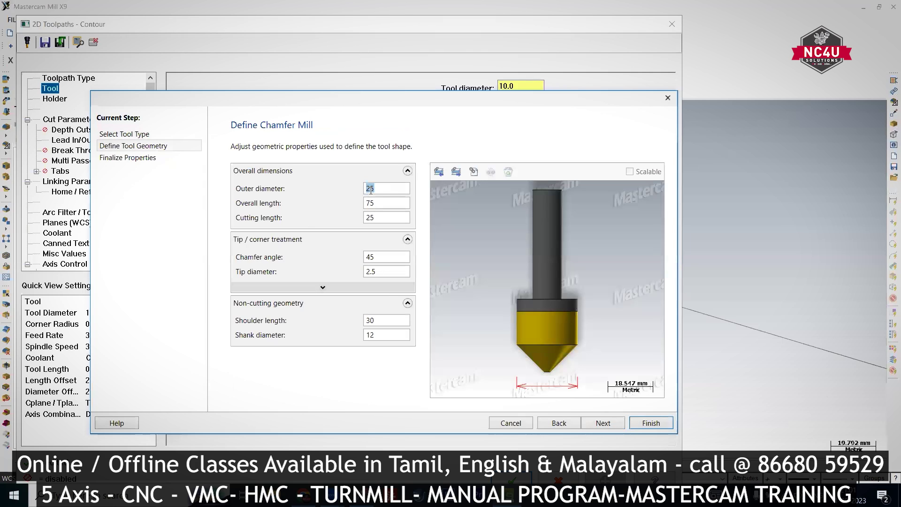
text(2)
key(Tab)
key(Tab)
key(Tab)
key(Tab)
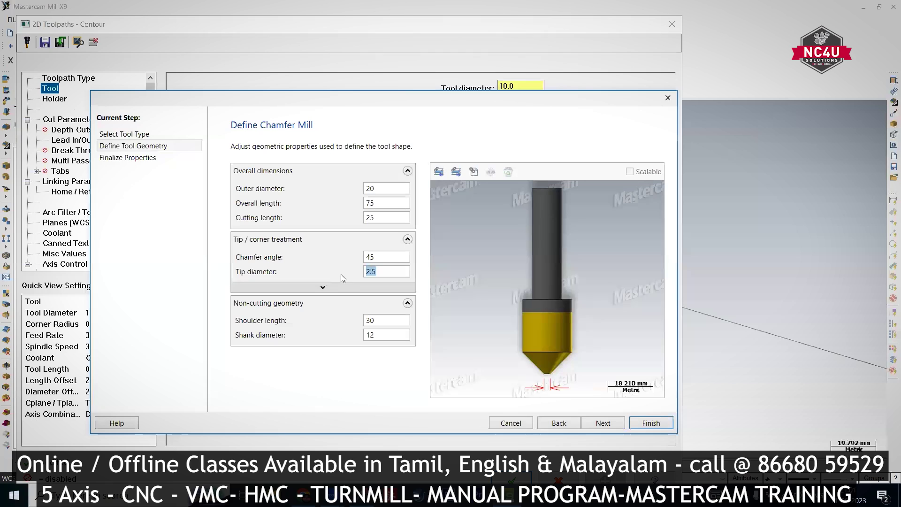
text(0)
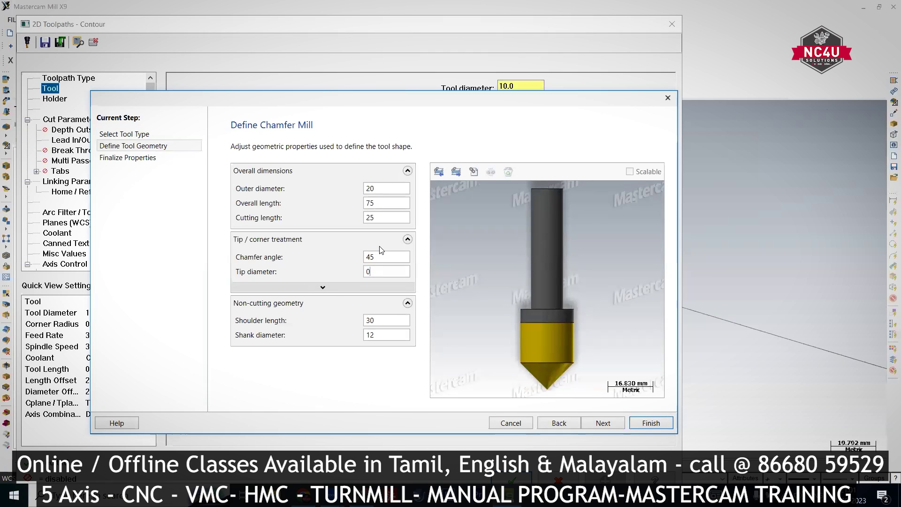
click(379, 257)
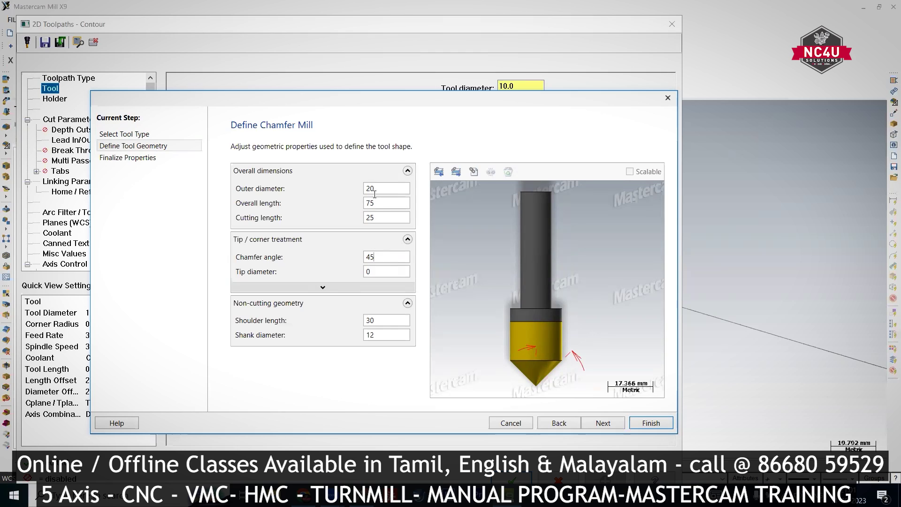
Step: Check the outer diameter, tip diameter and 30° chamfer angle in the tool preview
click(387, 188)
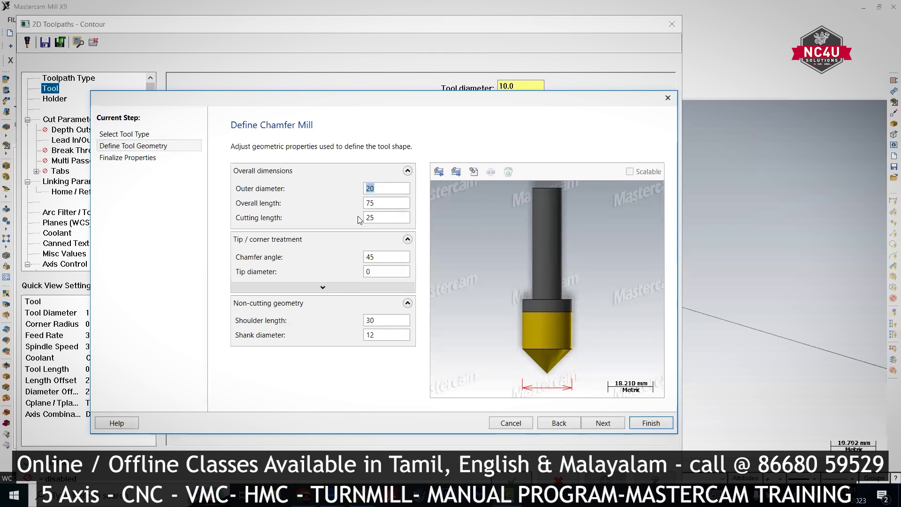
click(378, 257)
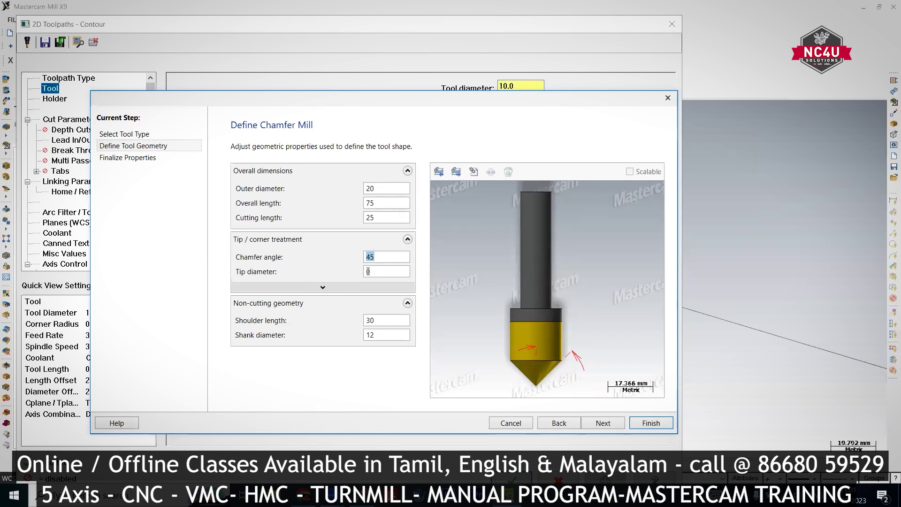
click(362, 275)
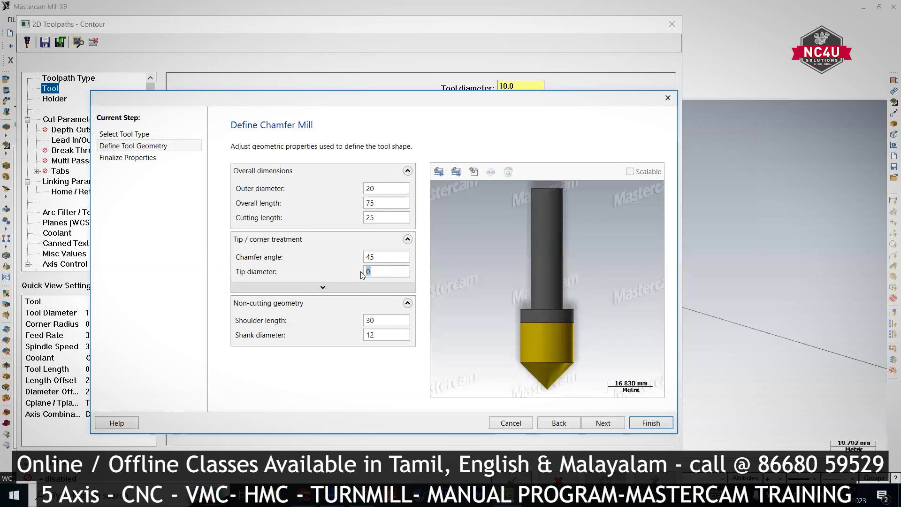
click(376, 261)
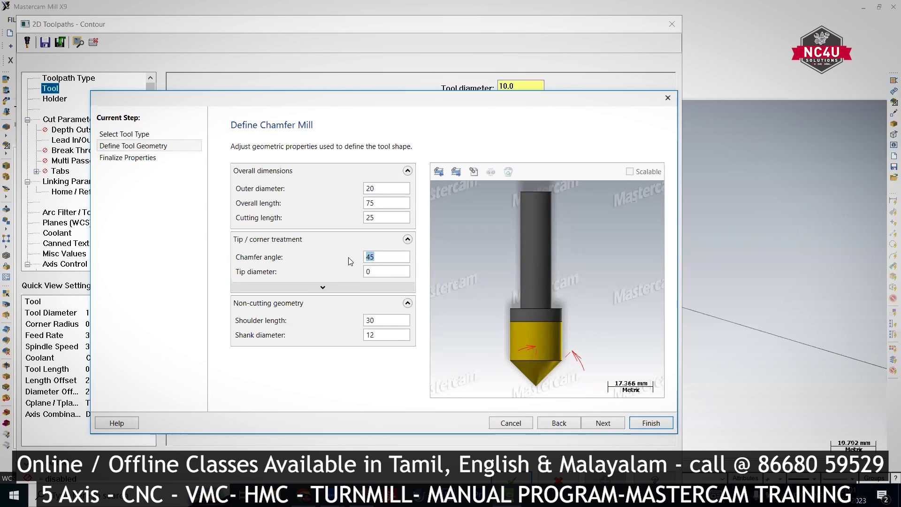
click(381, 273)
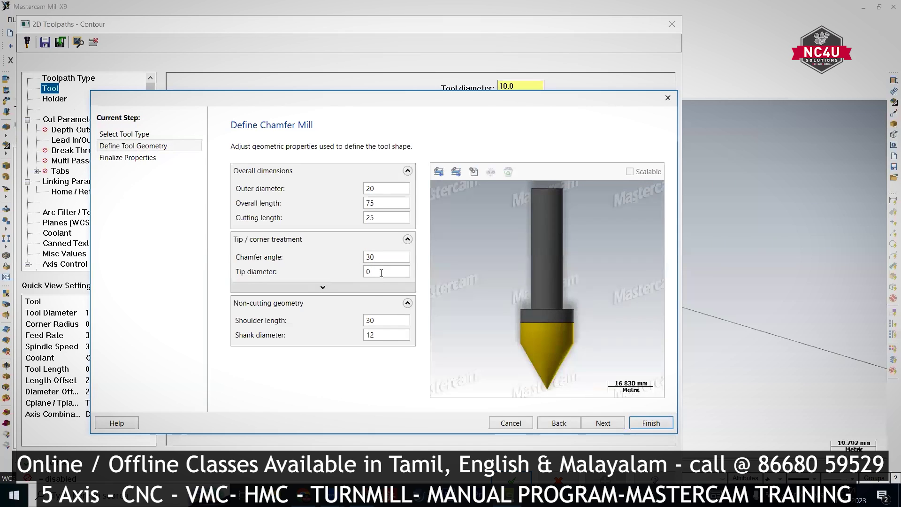
Step: Change the chamfer angle to 45° and recheck the tip and angle values
click(382, 257)
text(45)
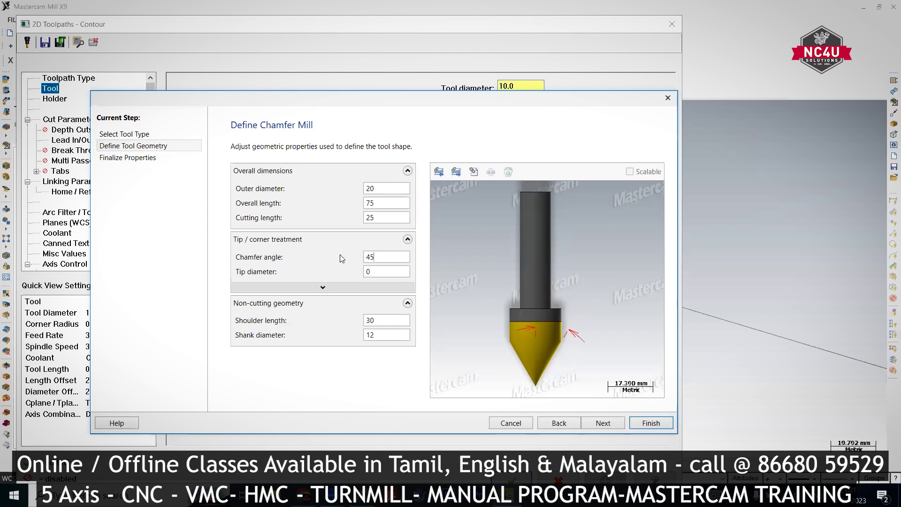
key(BackSpace)
key(BackSpace)
text(0.75)
drag(378, 257, 338, 257)
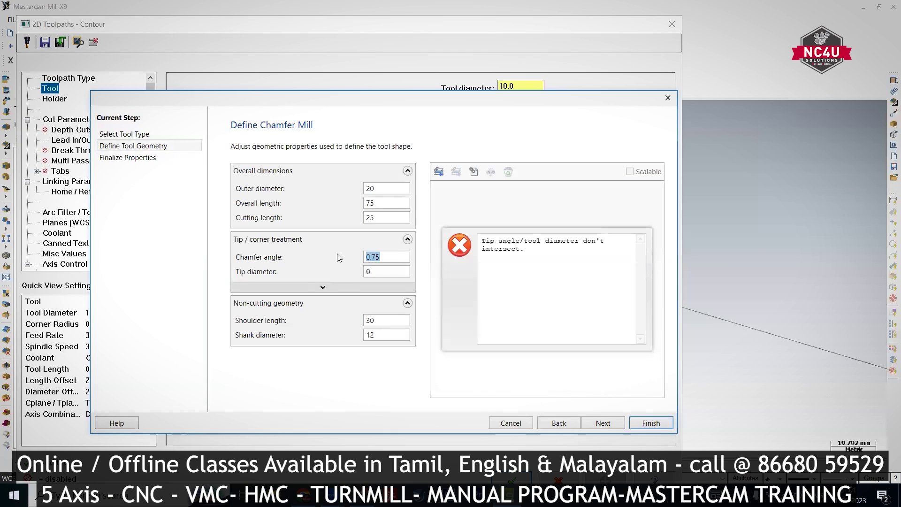
text(45)
click(389, 190)
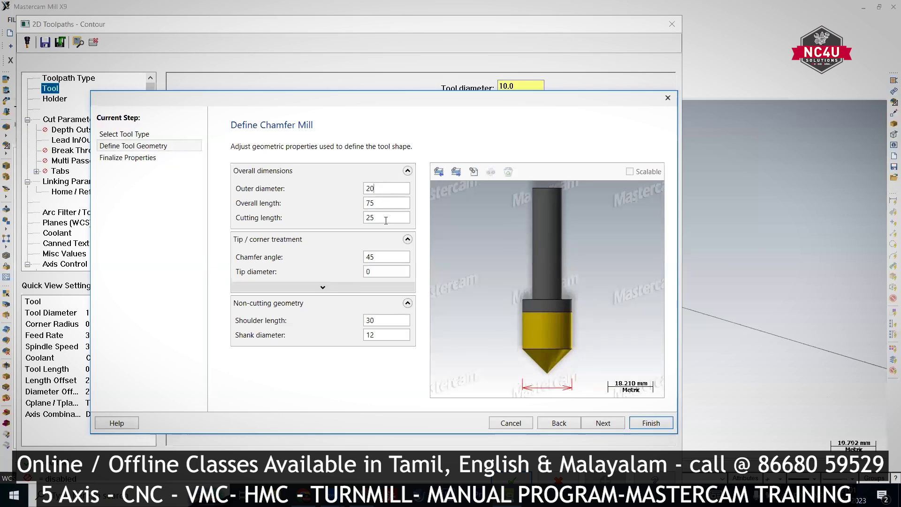
click(379, 273)
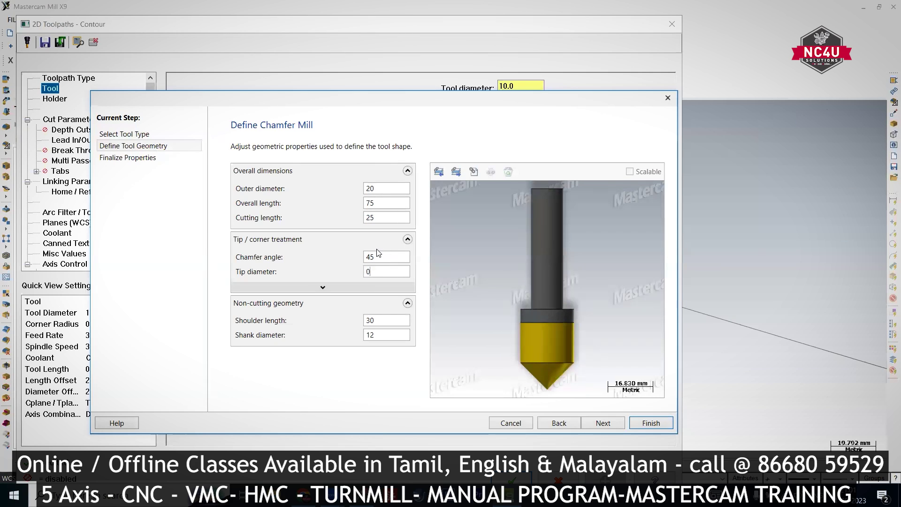
click(377, 256)
Step: Finish the 20 Chamfer Mill and set the contour type to 2D chamfer
click(644, 424)
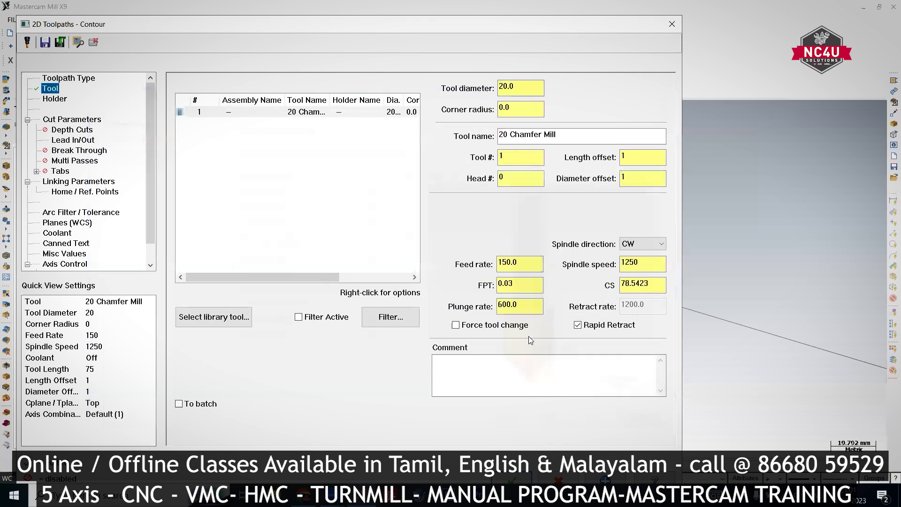
click(82, 121)
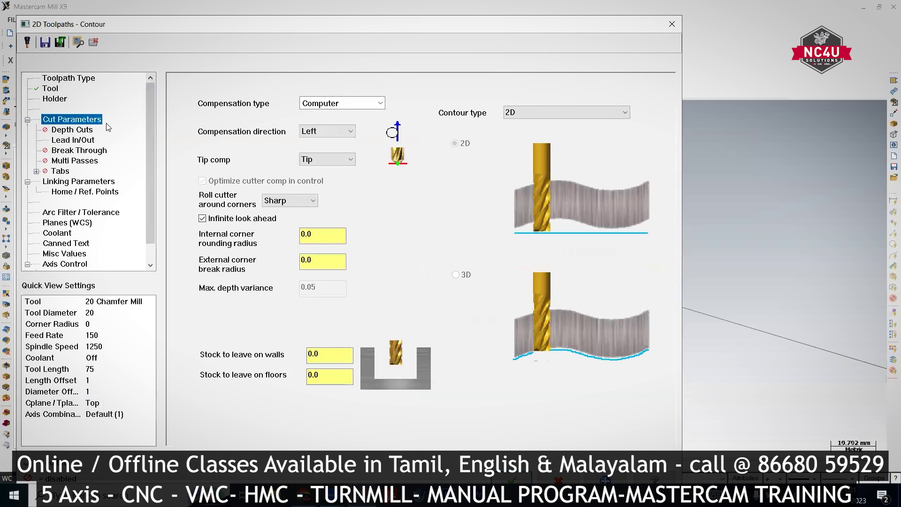
click(600, 114)
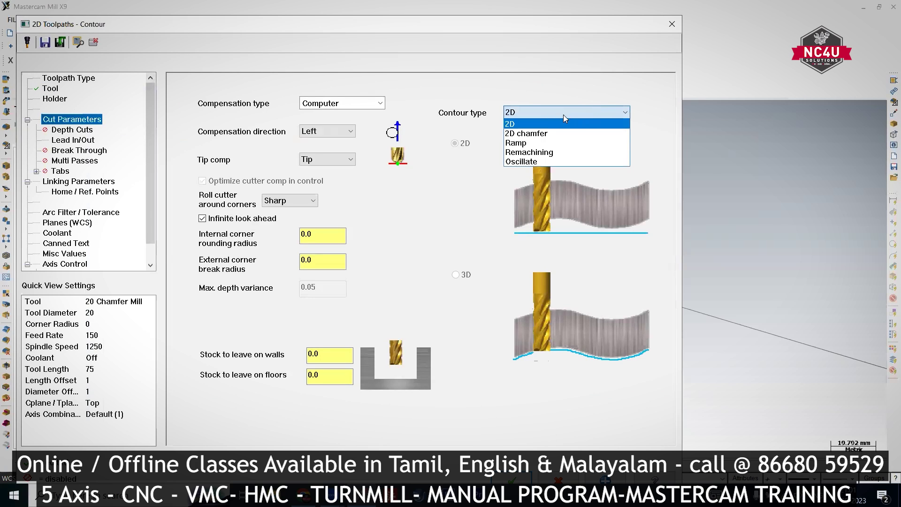
click(536, 133)
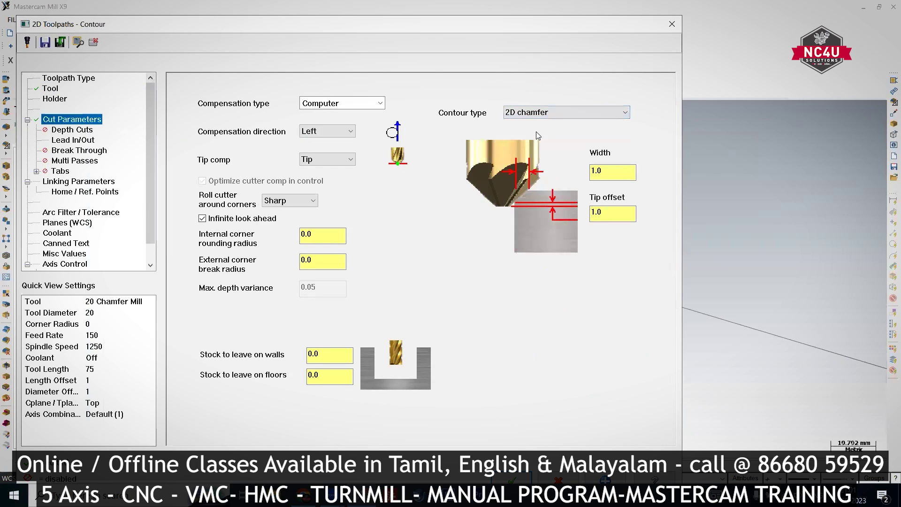
Step: Set chamfer width to 3.0 and tip offset to 0.0
drag(610, 171, 586, 173)
text(3)
key(Tab)
key(BackSpace)
text(0.0)
double_click(591, 208)
double_click(598, 172)
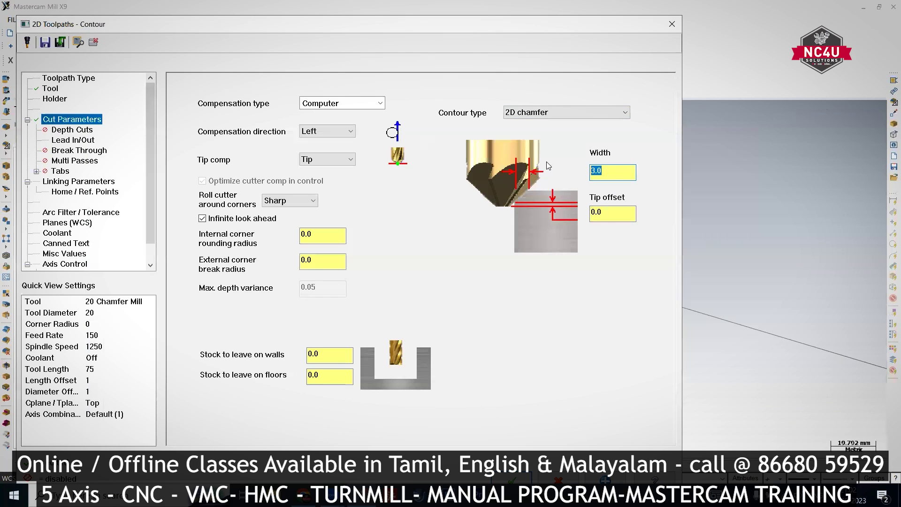
click(81, 182)
Step: Make retract, feed plane and depth heights absolute, with depth 0.0
click(351, 196)
click(351, 255)
click(360, 385)
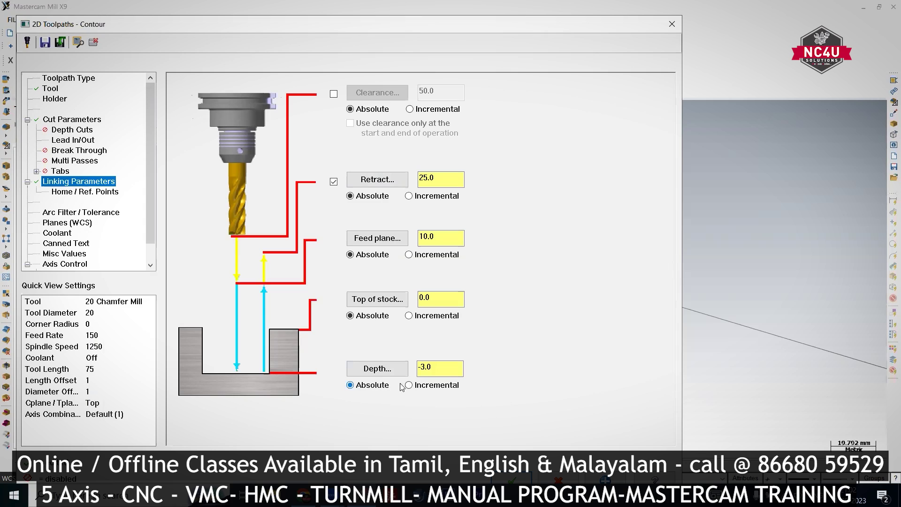
text(0.0)
key(Return)
Step: Set the top of stock from the Z height of the block's top corner
click(436, 296)
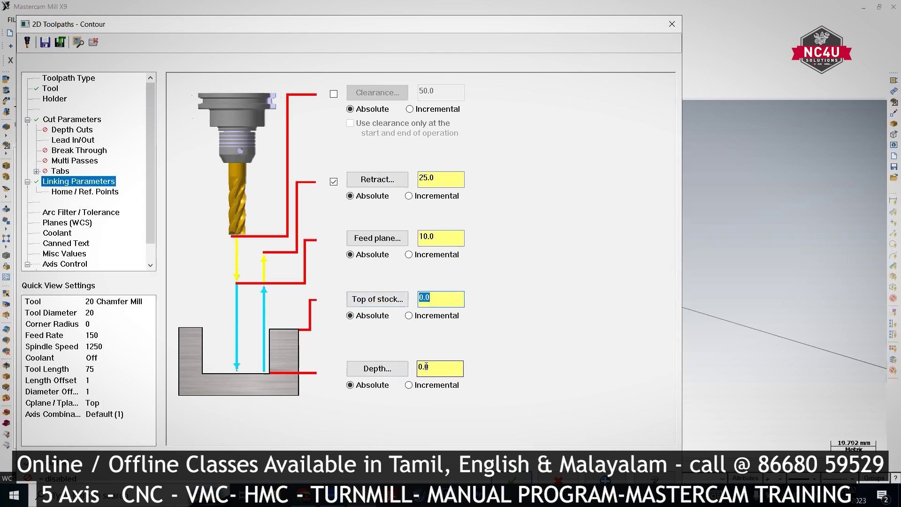
right_click(433, 297)
click(491, 123)
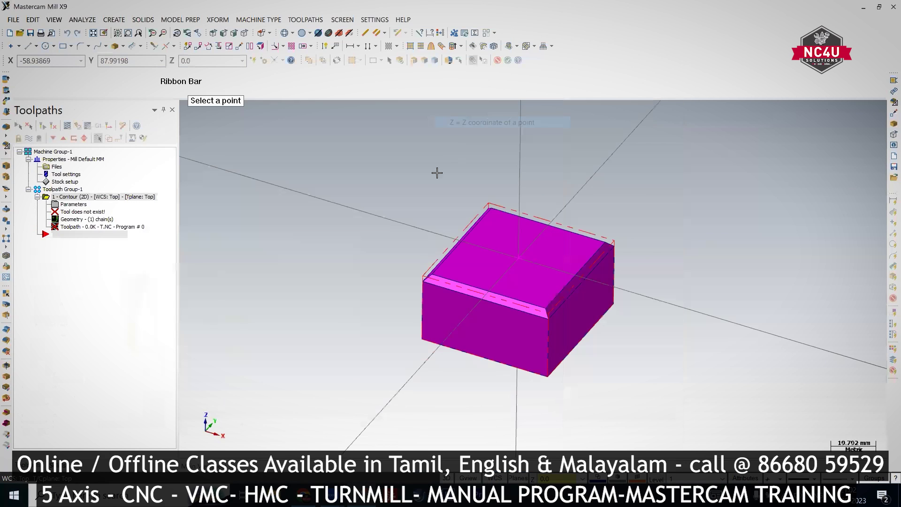
click(431, 273)
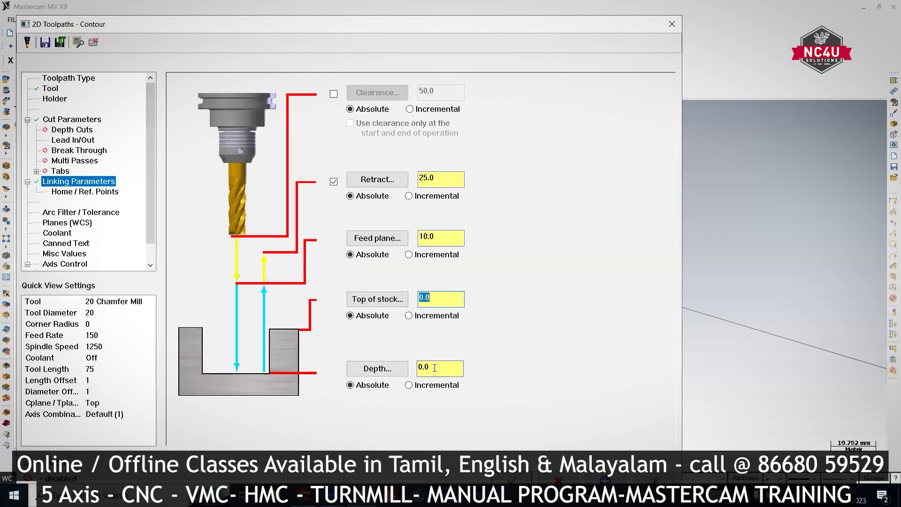
Step: Take the depth from the block corner's Z height and set it to 0
double_click(431, 366)
right_click(430, 367)
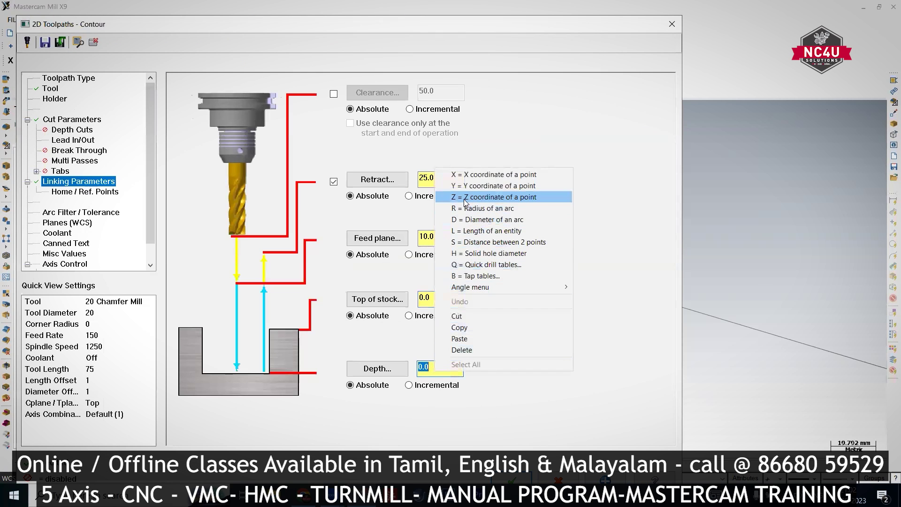
click(493, 196)
click(423, 284)
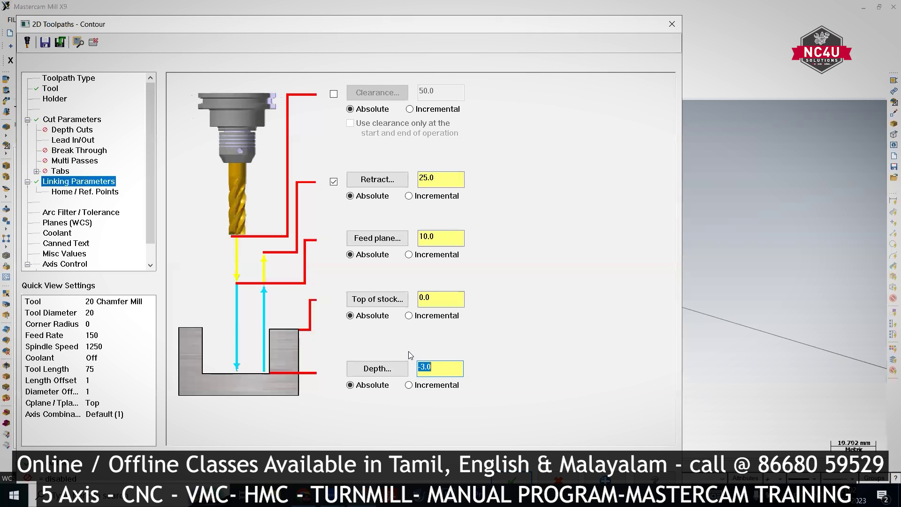
text(0.)
key(shift+Tab)
key(Tab)
click(458, 298)
key(Tab)
Step: Set the feed plane to 5.0, recheck cut and linking values, and accept the toolpath
double_click(434, 240)
text(5)
key(Return)
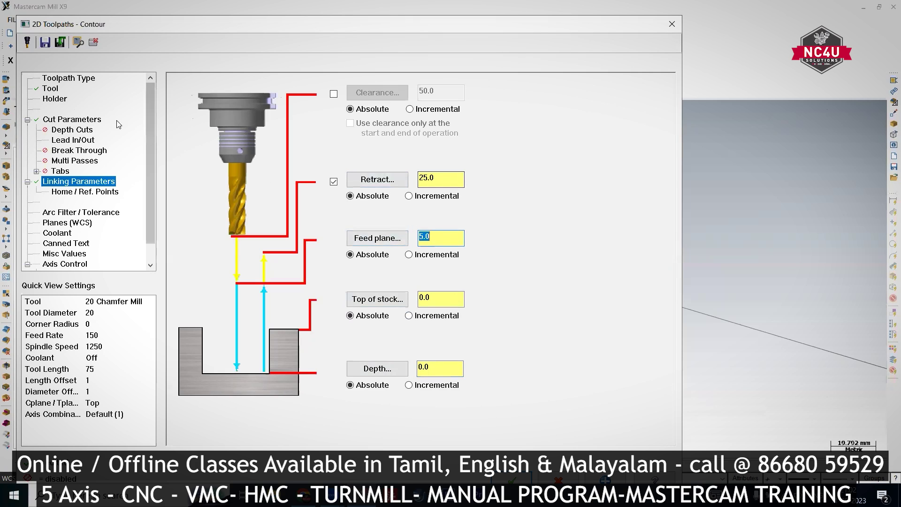
click(84, 120)
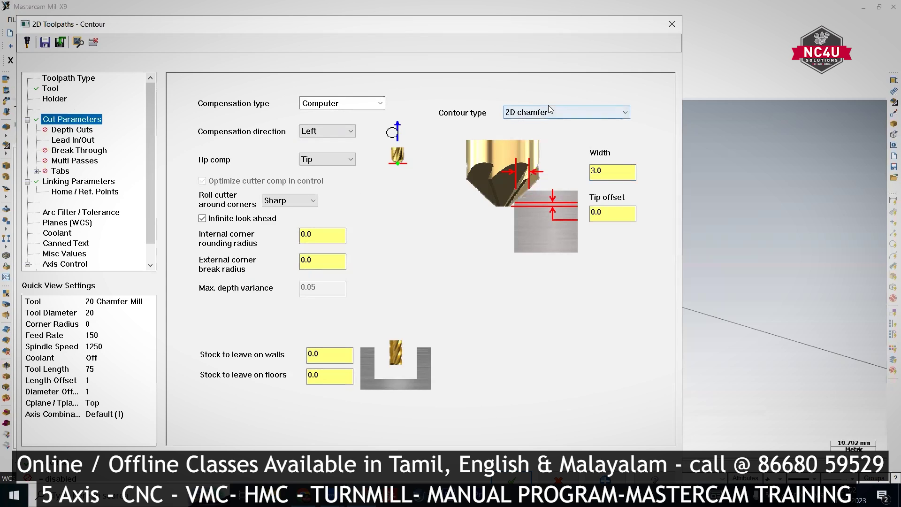
key(Tab)
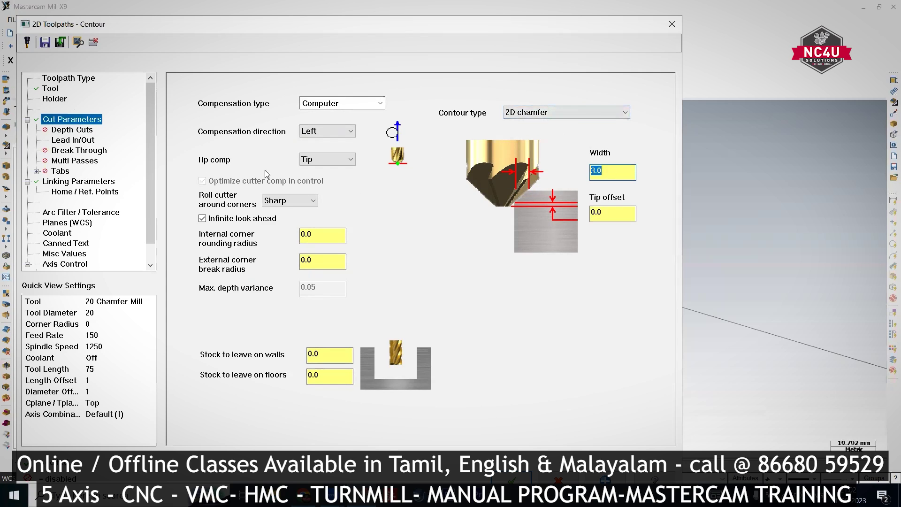
click(81, 183)
click(461, 303)
key(Tab)
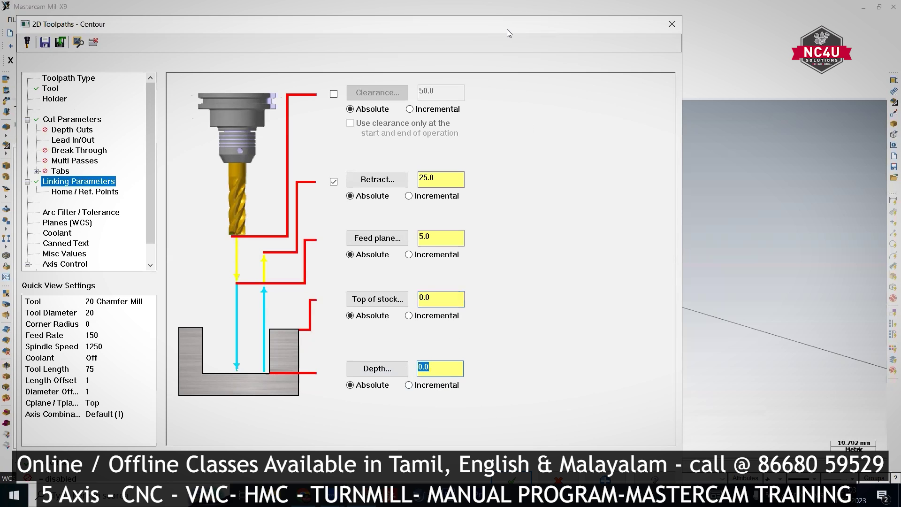
click(513, 479)
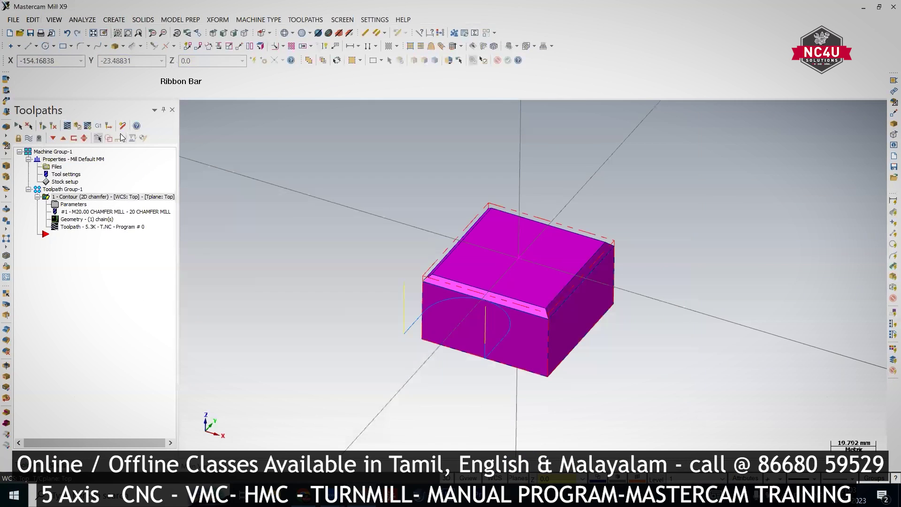
Step: Backplot the chamfer toolpath in Right view, zooming in on the chamfered corner
click(234, 33)
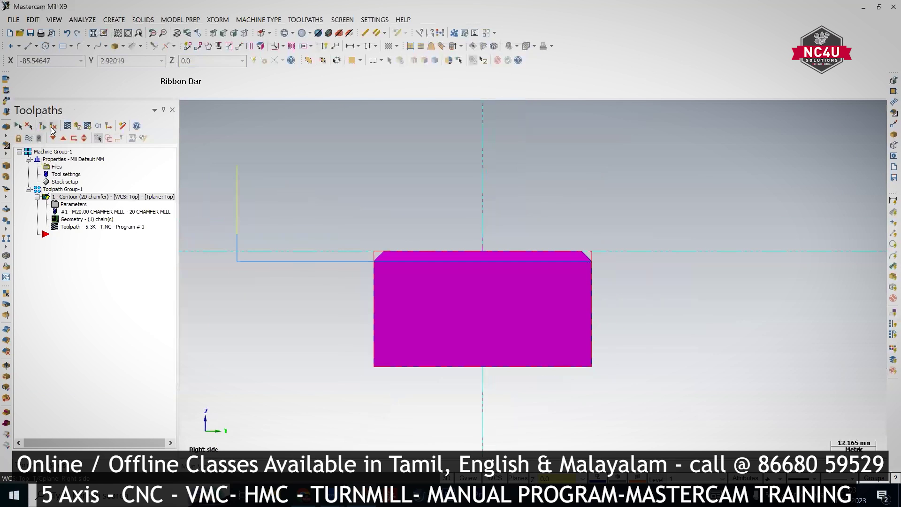
click(67, 127)
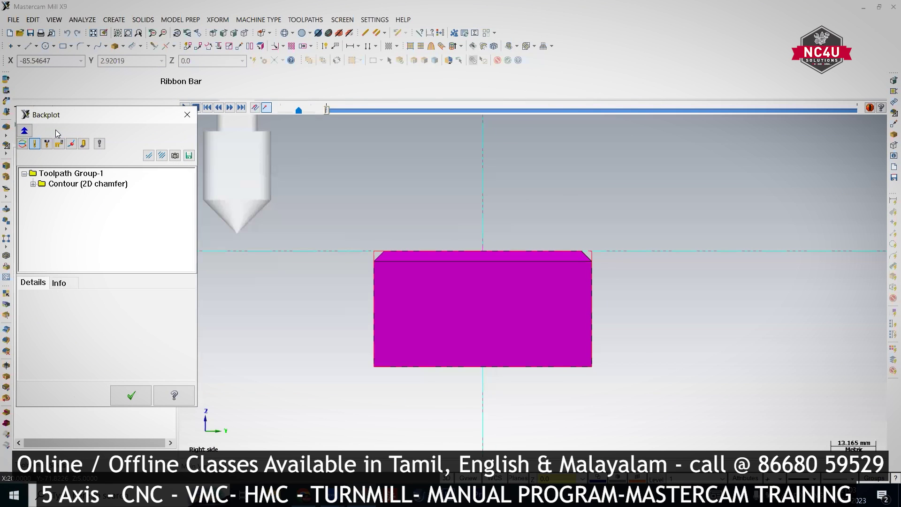
key(r)
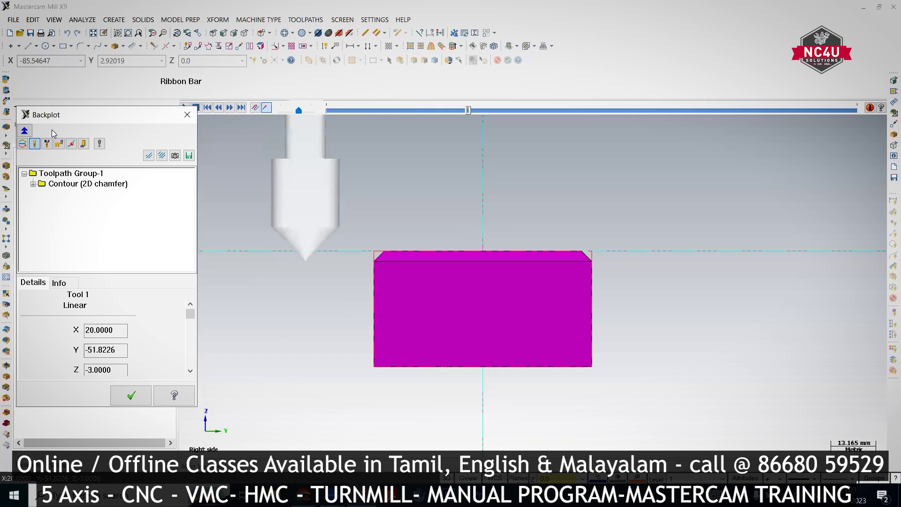
scroll(375, 257, up, 6)
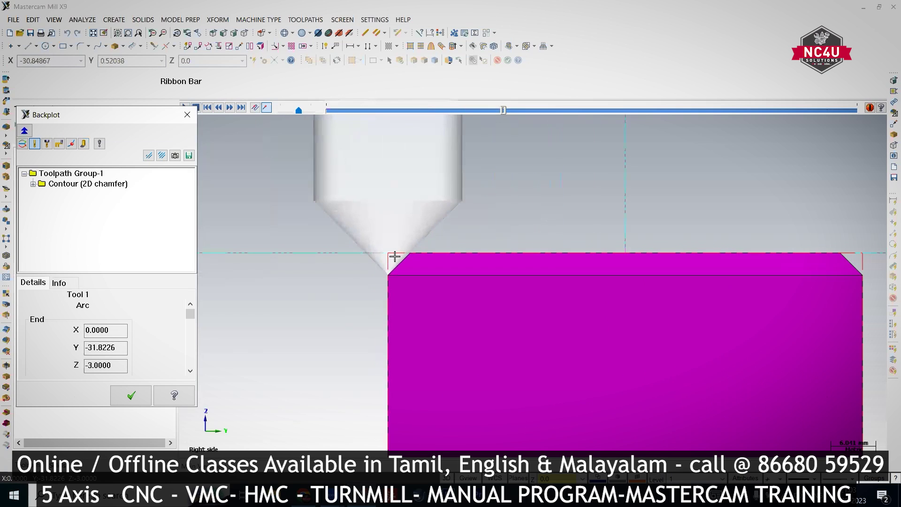
scroll(391, 256, up, 3)
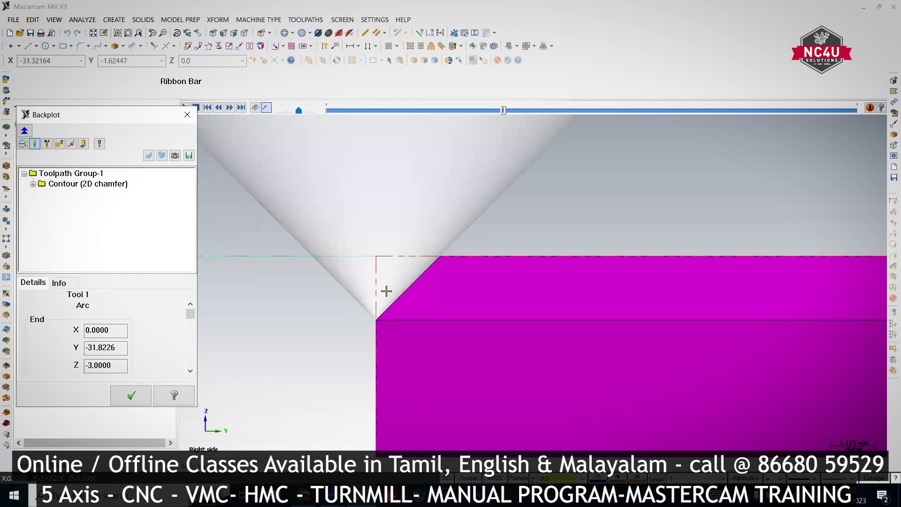
key(Escape)
Step: Change the contour's chamfer tip offset to 1.0 and accept the parameters
click(73, 204)
click(88, 104)
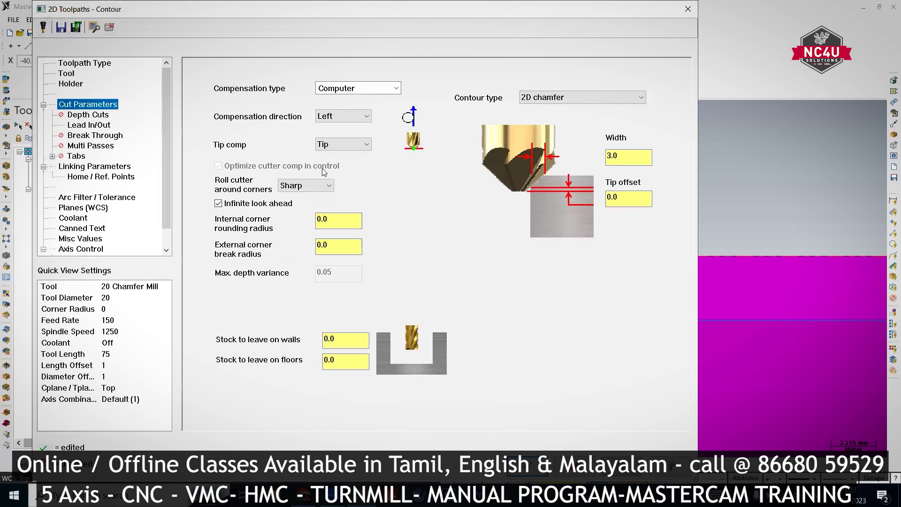
drag(639, 205, 600, 203)
text(1.0)
click(528, 467)
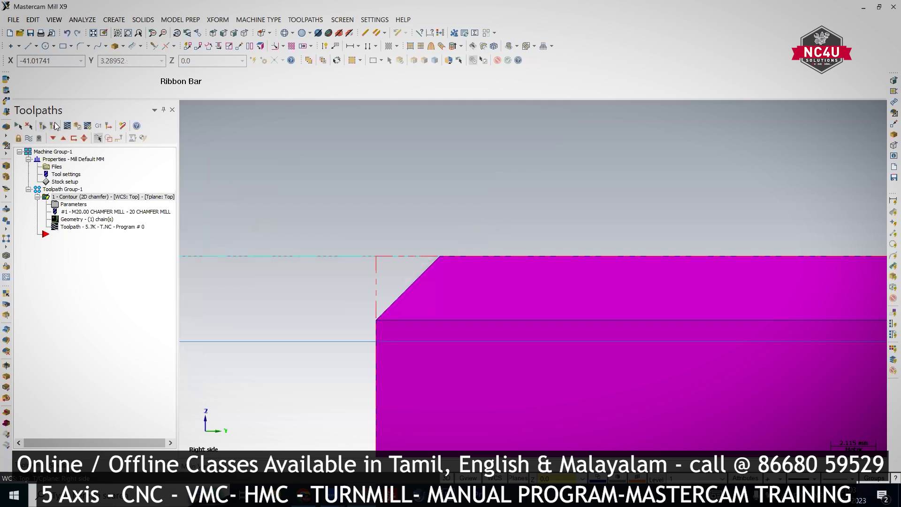
Step: Backplot the updated chamfer toolpath, then return to the isometric view
click(55, 126)
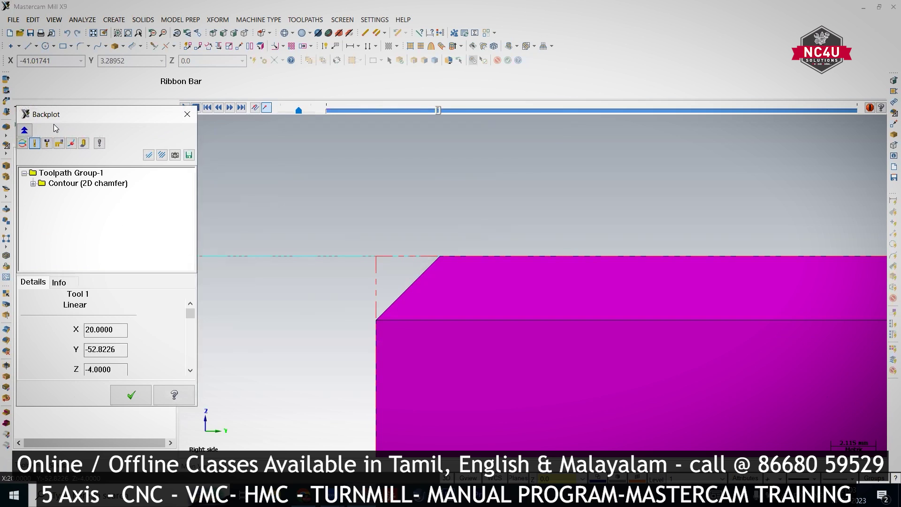
scroll(355, 342, up, 1)
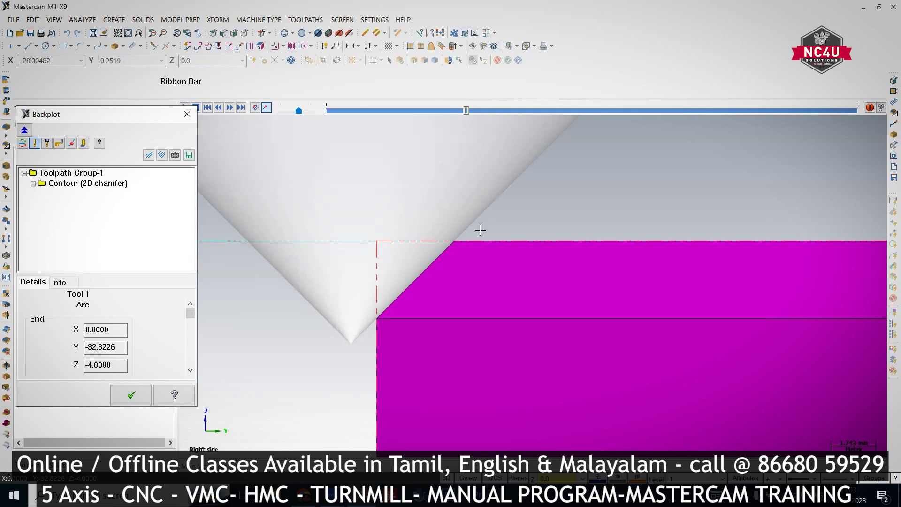
key(Escape)
right_click(558, 178)
click(564, 268)
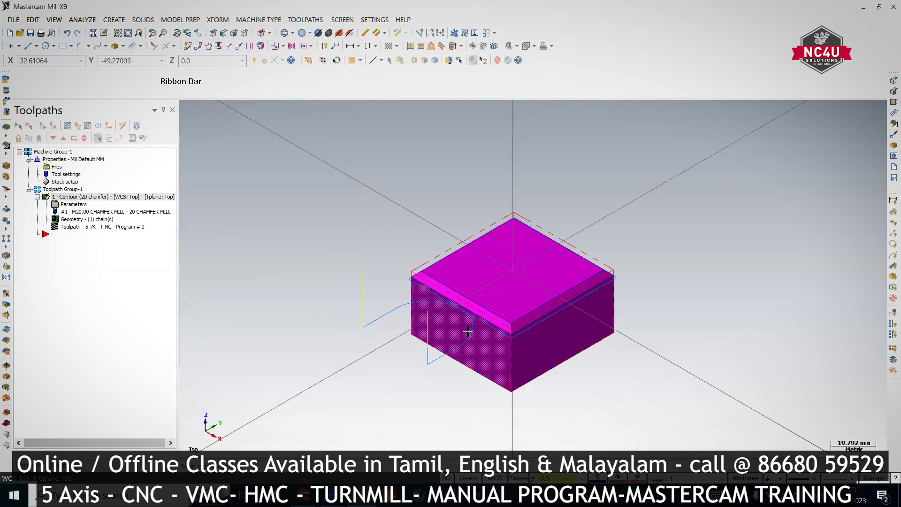
Step: Enable multi passes on the chamfer contour with 6 rough passes at 0.5 spacing
click(72, 206)
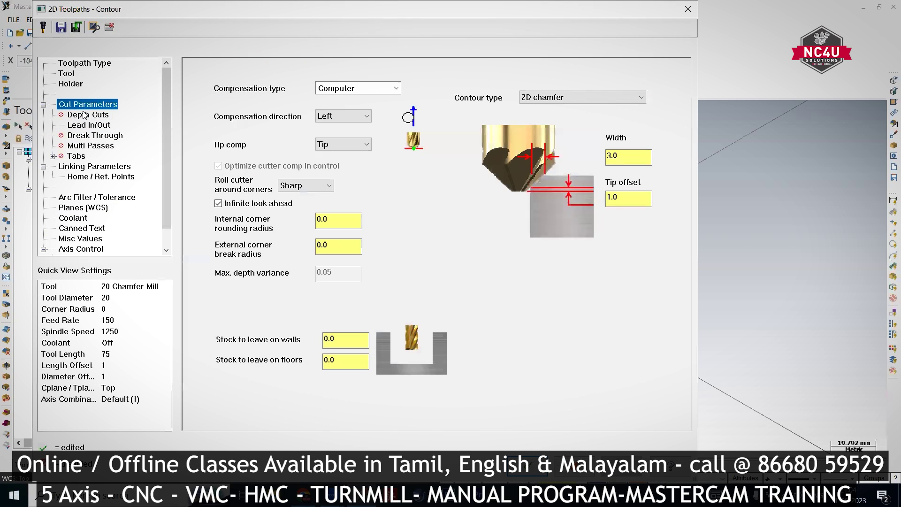
click(91, 146)
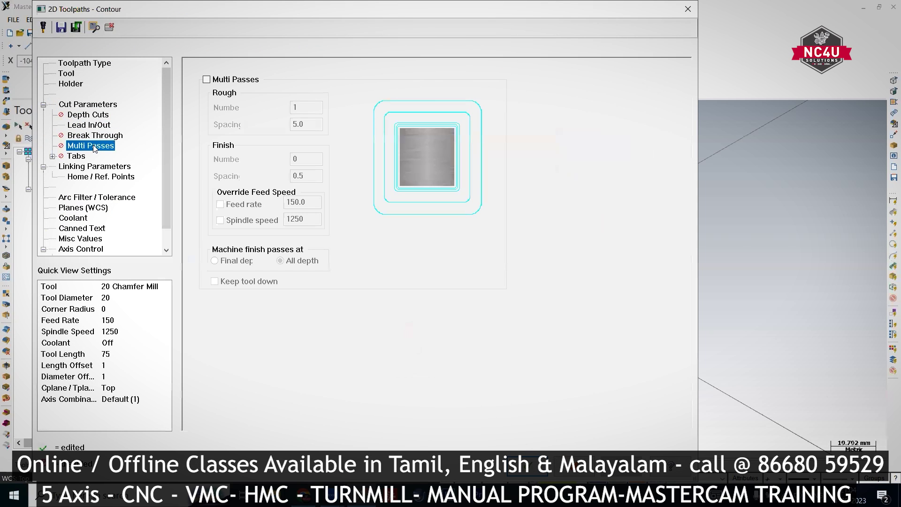
click(207, 79)
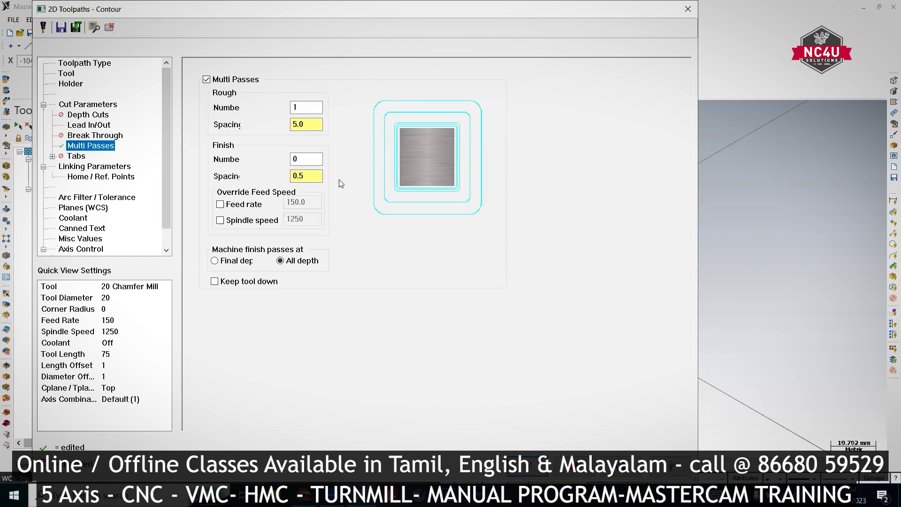
double_click(306, 104)
text(6)
double_click(300, 125)
text(0.5)
double_click(300, 125)
Step: Add one 0.05 finish pass with overridden feed and speed, machined only at final depth
double_click(300, 159)
text(1)
double_click(315, 175)
text(0.)
click(220, 204)
click(240, 221)
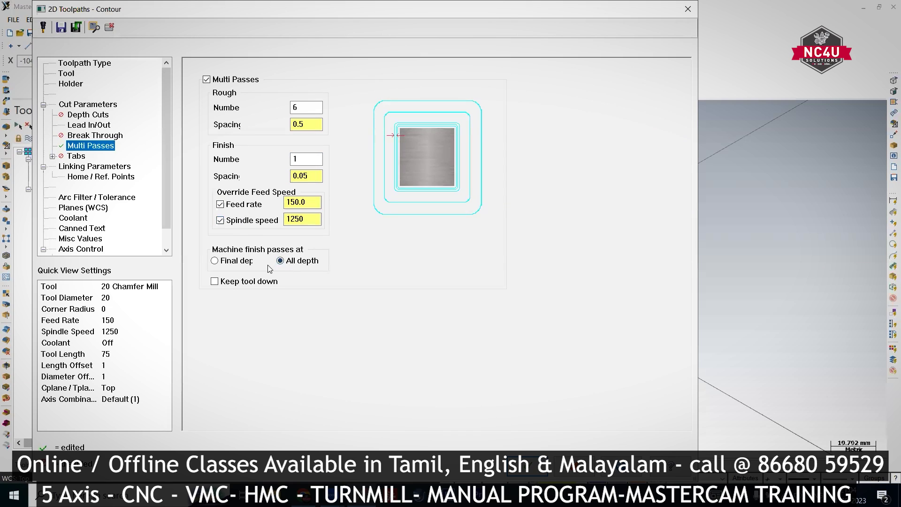
mouse_move(288, 268)
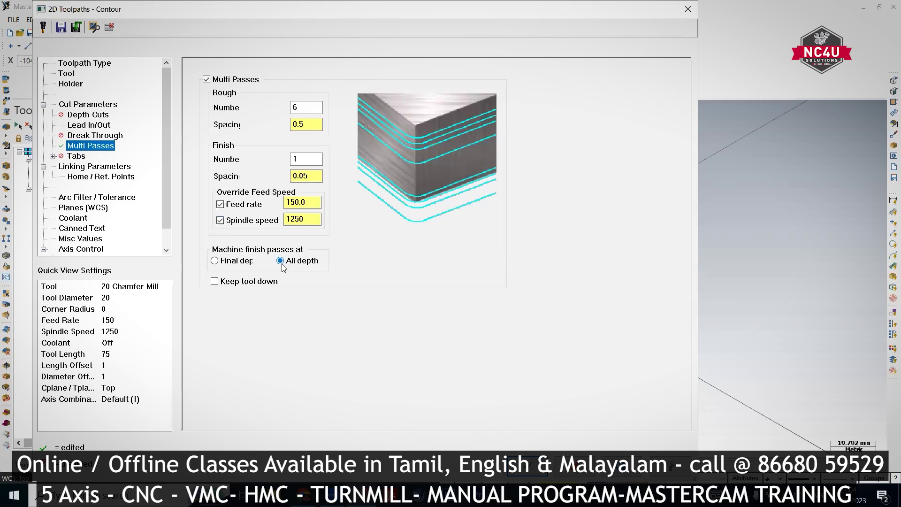
click(243, 262)
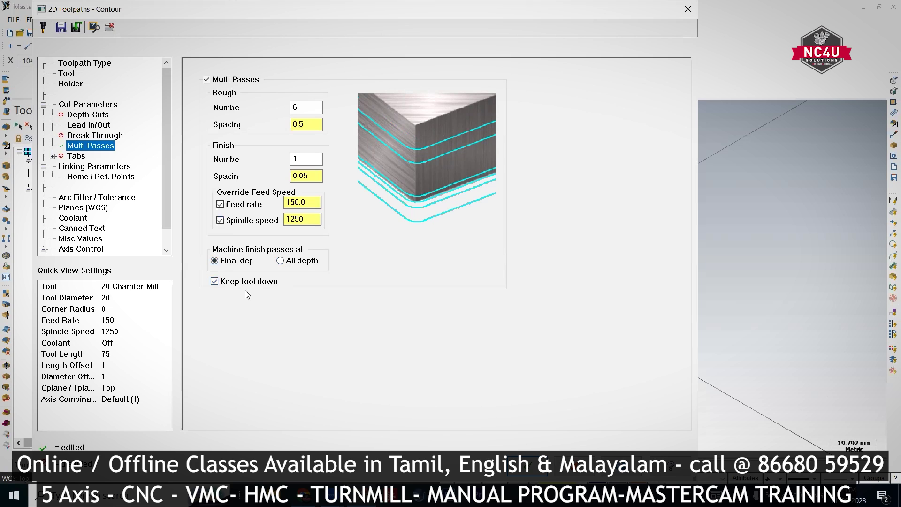
Step: Accept the multi-pass settings, regenerate the chamfer toolpath and play it in Mastercam Simulator
click(534, 469)
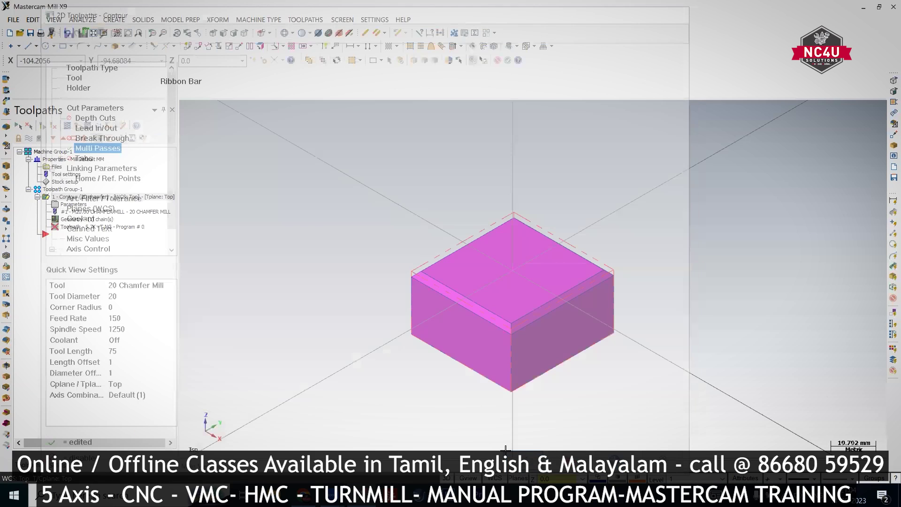
click(43, 126)
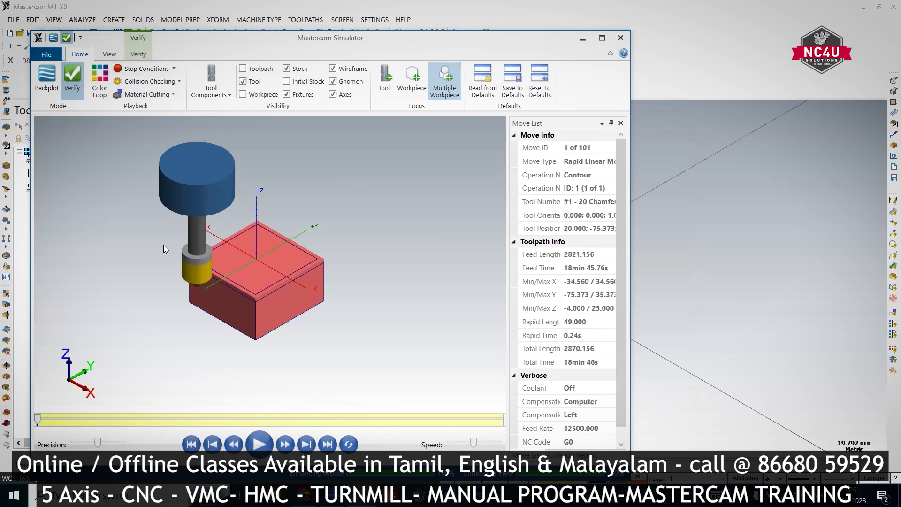
key(space)
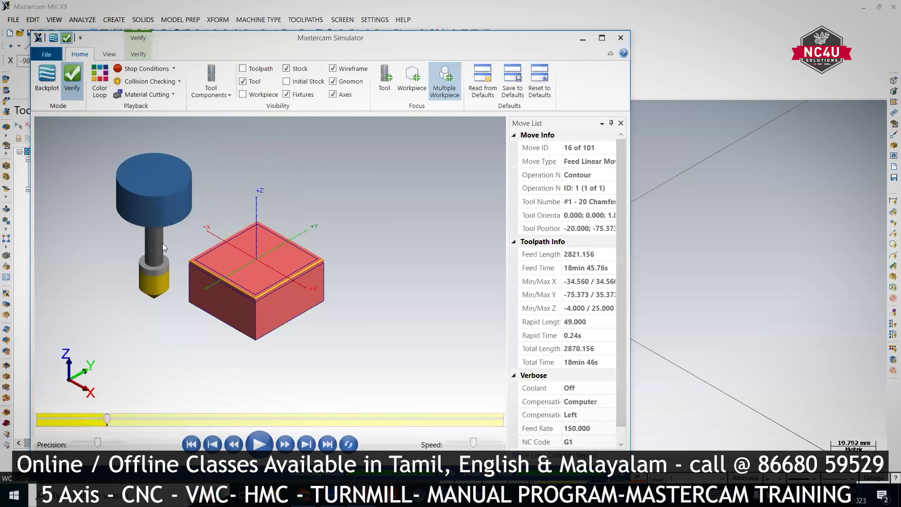
scroll(221, 291, up, 2)
scroll(196, 265, up, 3)
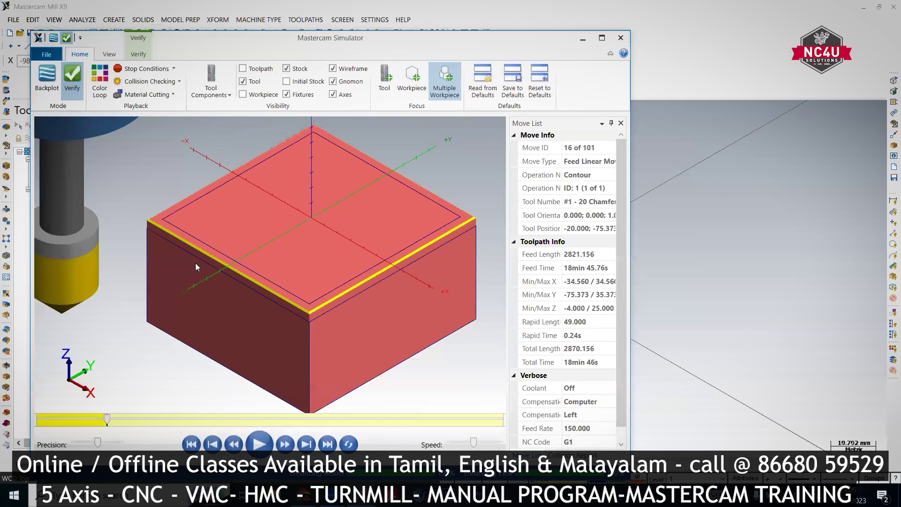